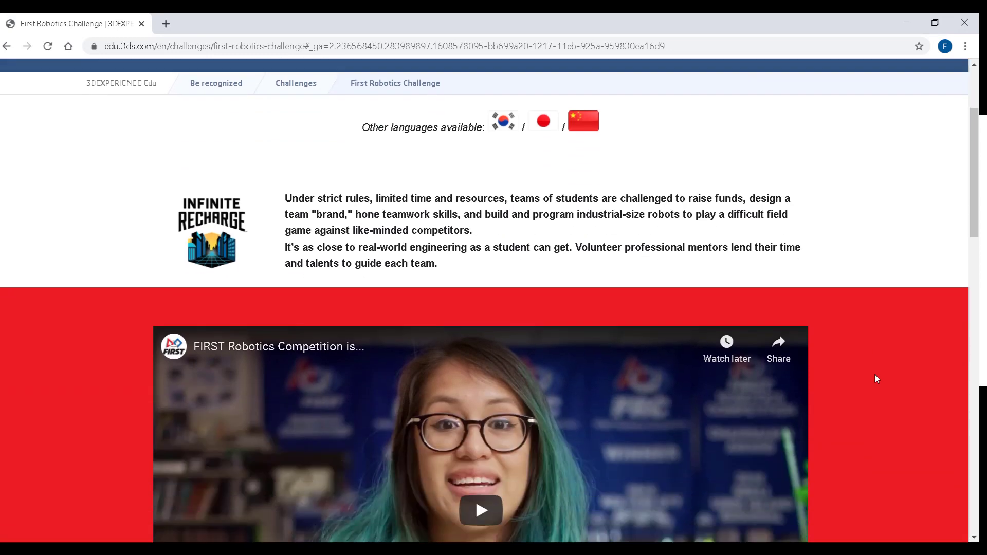
Scroll down the 3DEXPERIENCE Edu page and request free platform access
scroll(875, 378, "down", 3)
scroll(875, 378, "down", 8)
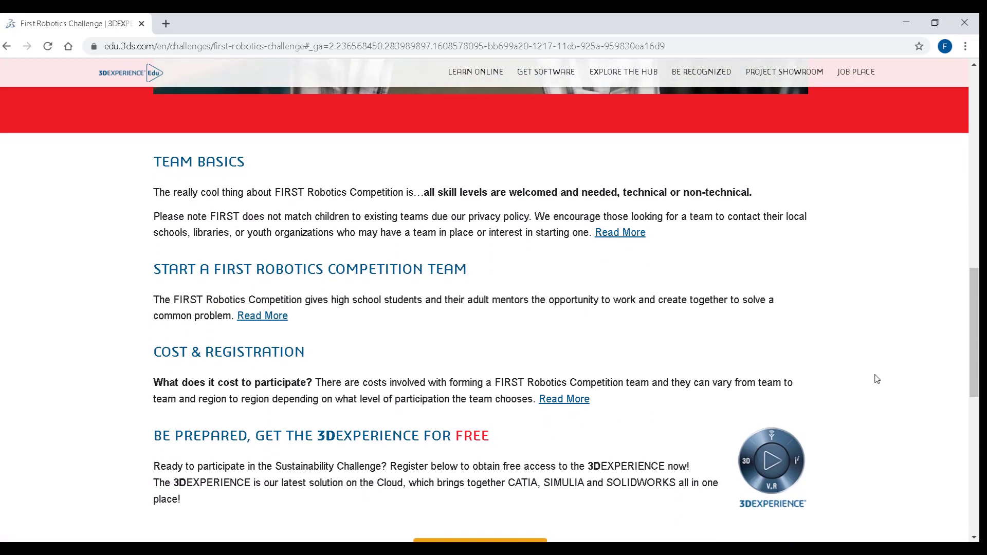
scroll(876, 379, "down", 3)
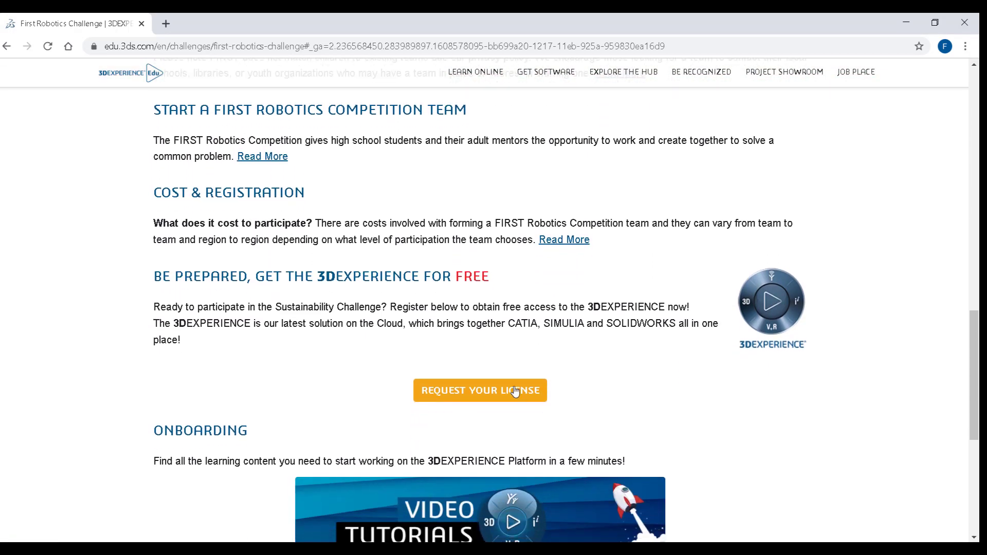
left_click(502, 391)
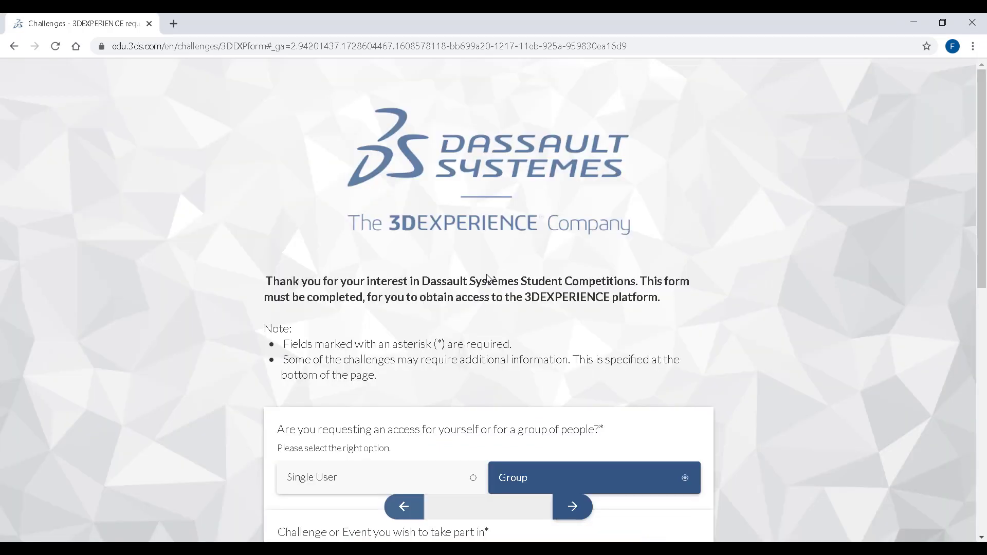
scroll(514, 360, "down", 2)
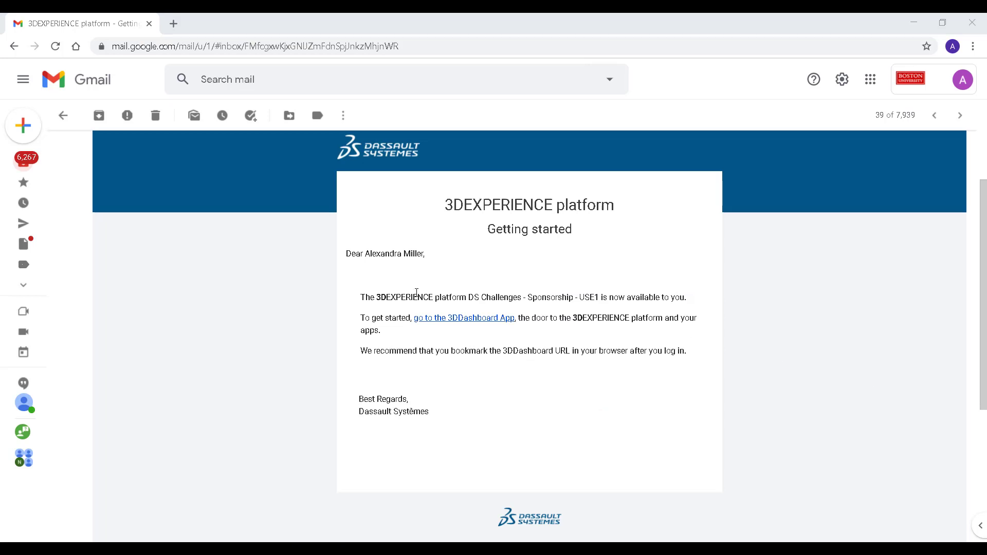
Open the 3DDashboard from the welcome e-mail and dismiss the welcome introduction
left_click(440, 319)
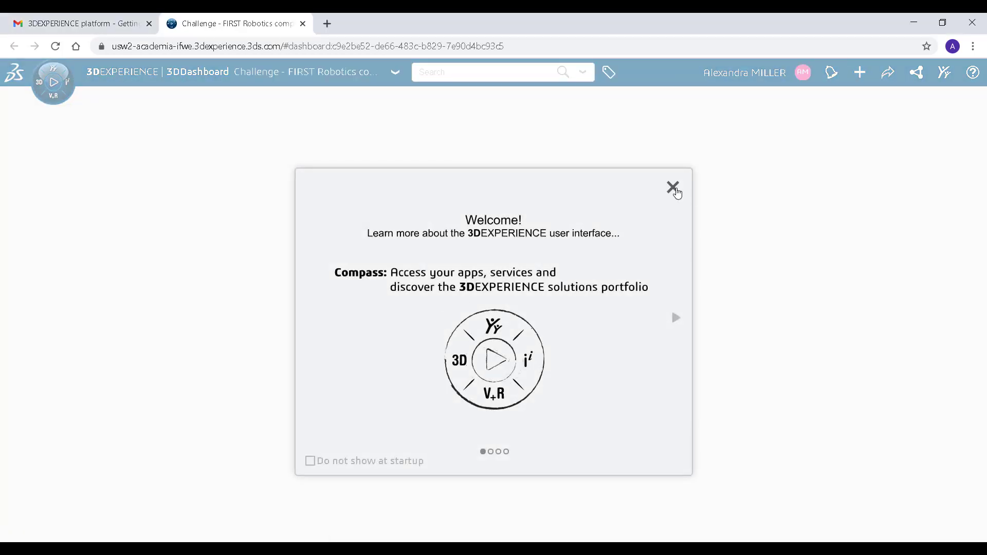
left_click(674, 189)
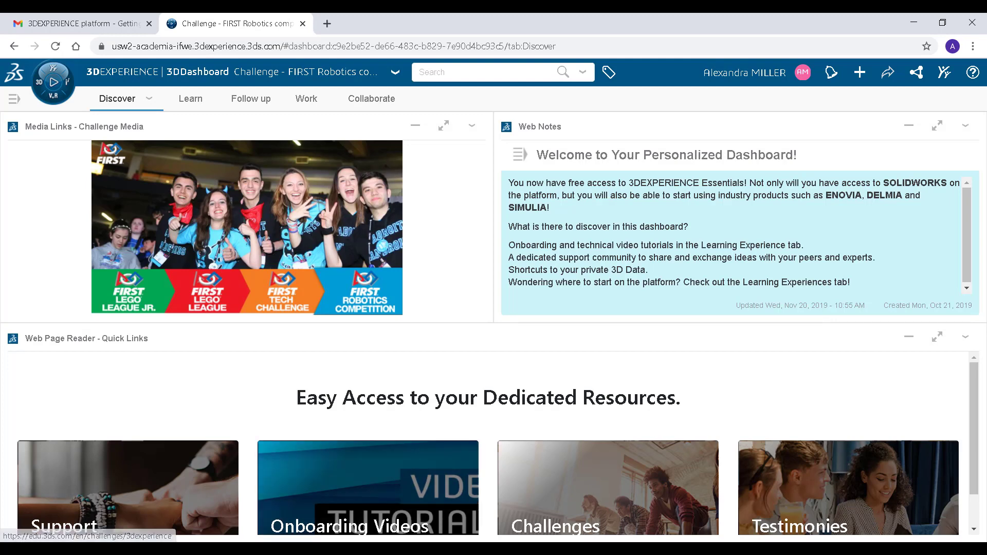
scroll(519, 365, "down", 1)
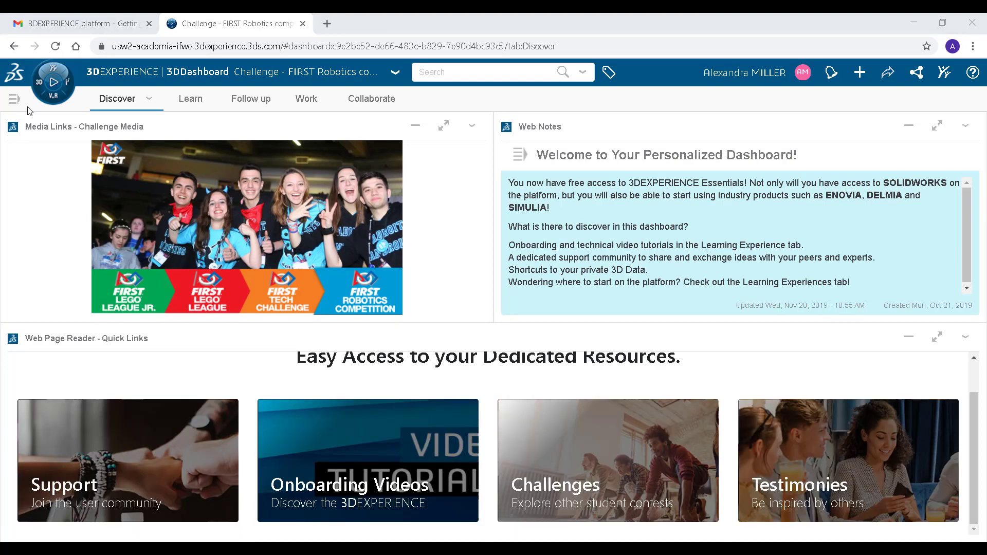
Show and hide the dashboard list, then open Support in the Students community
left_click(14, 99)
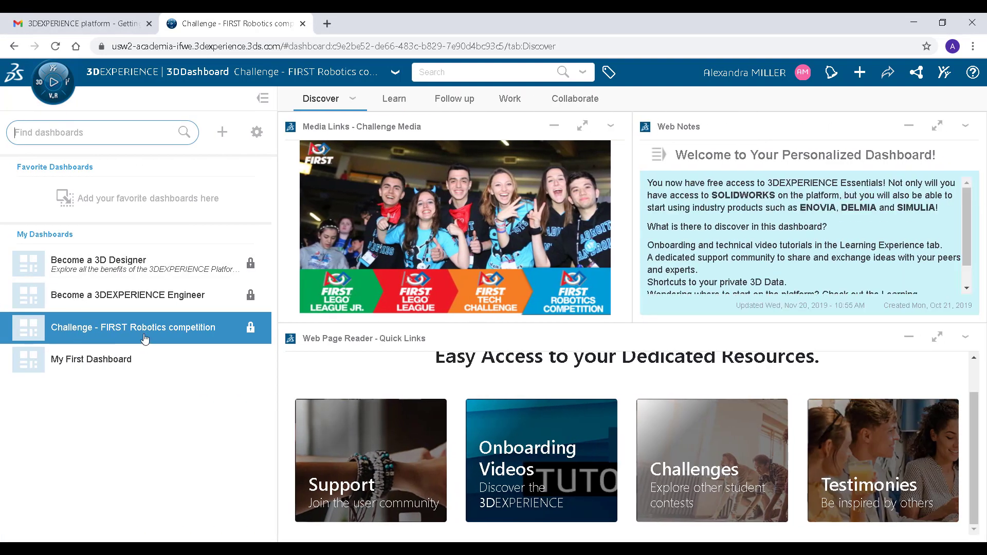
left_click(263, 98)
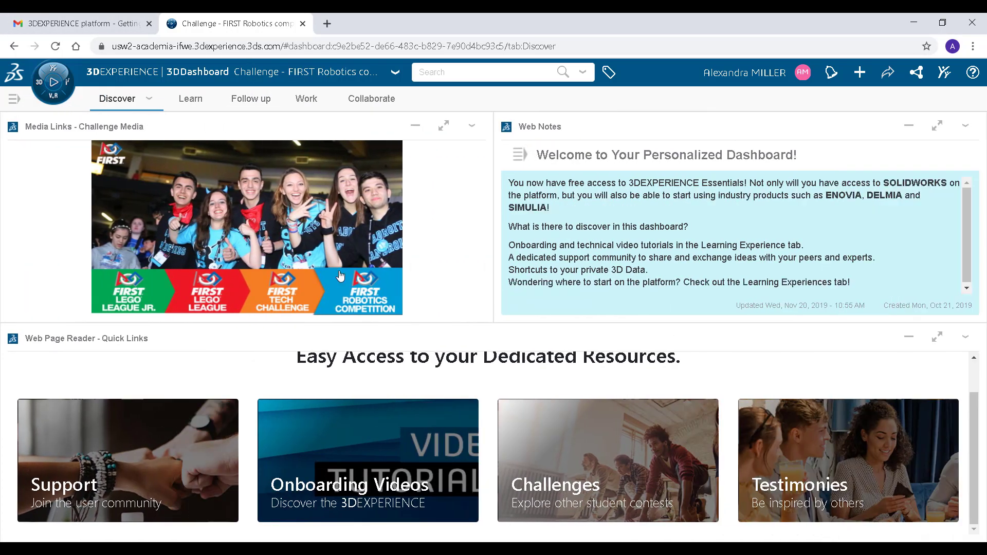
left_click(122, 468)
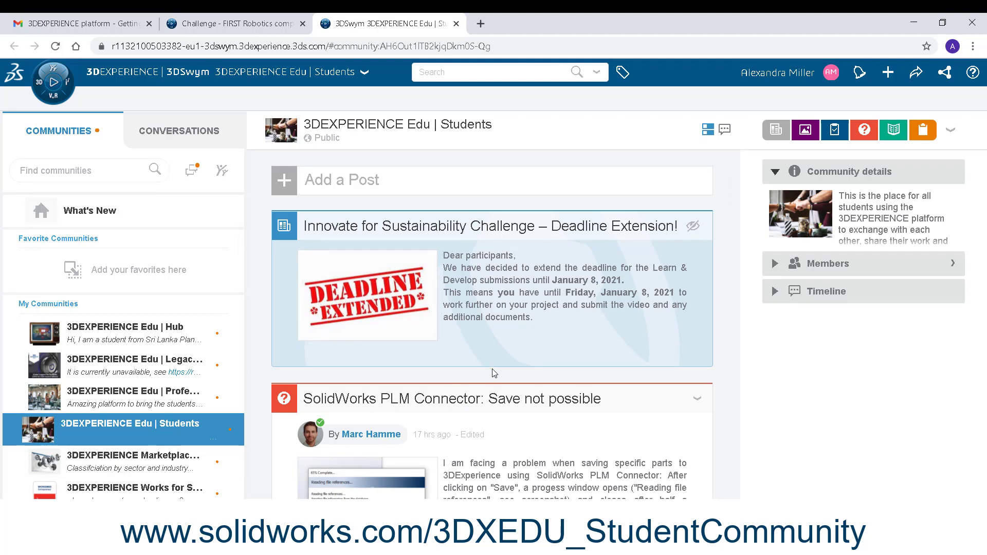
Return to the FIRST Robotics challenge dashboard and browse the Learn 3DEXPERIENCE module
left_click(257, 23)
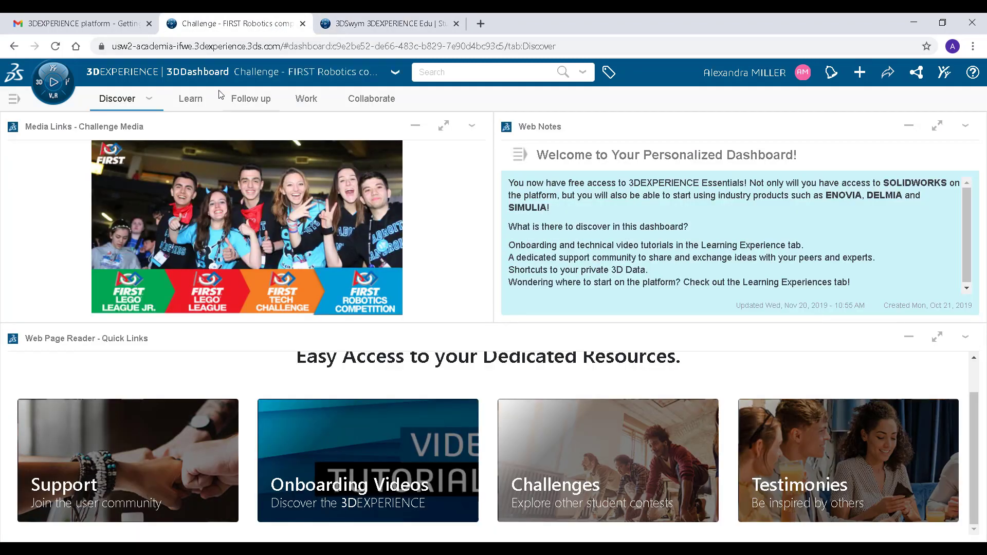
left_click(200, 102)
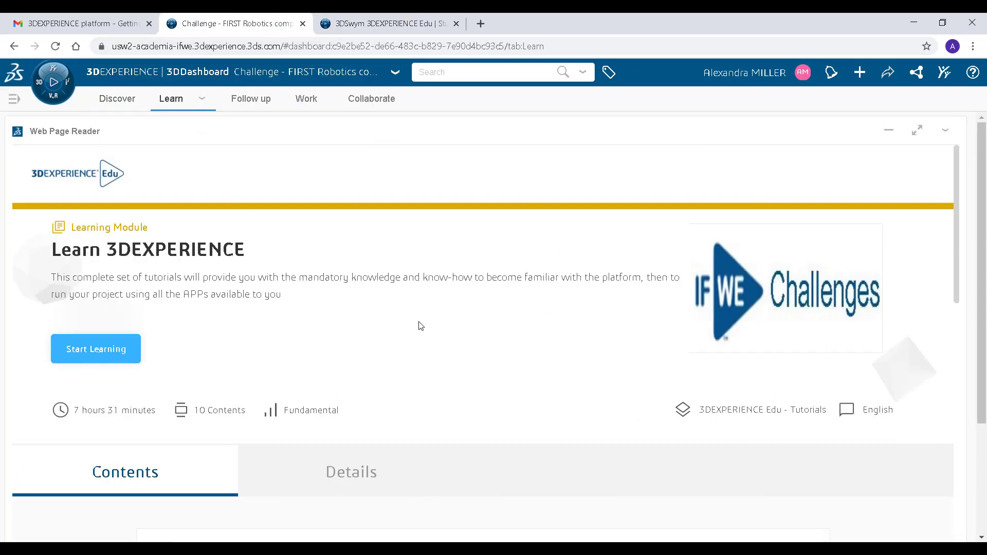
scroll(420, 326, "down", 6)
scroll(419, 326, "down", 10)
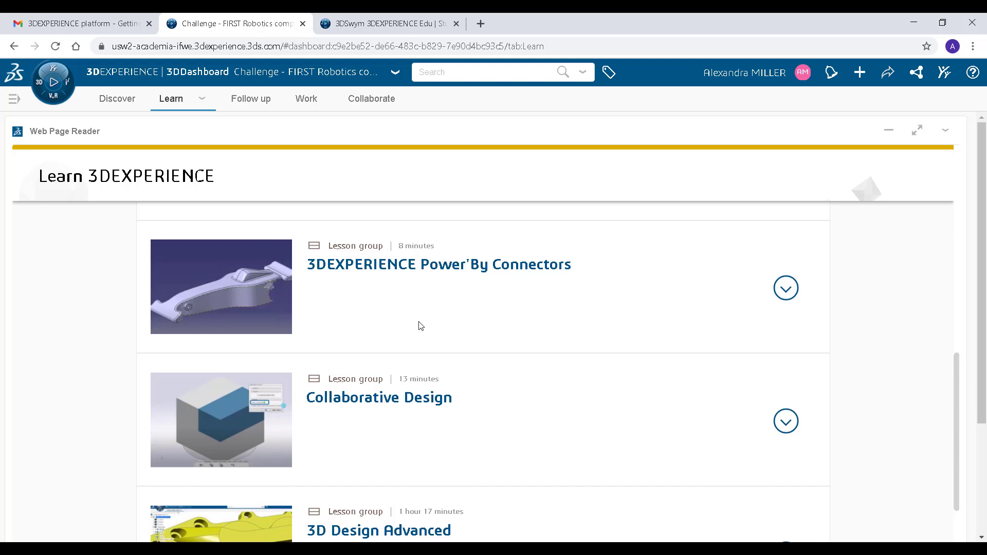
scroll(420, 326, "up", 15)
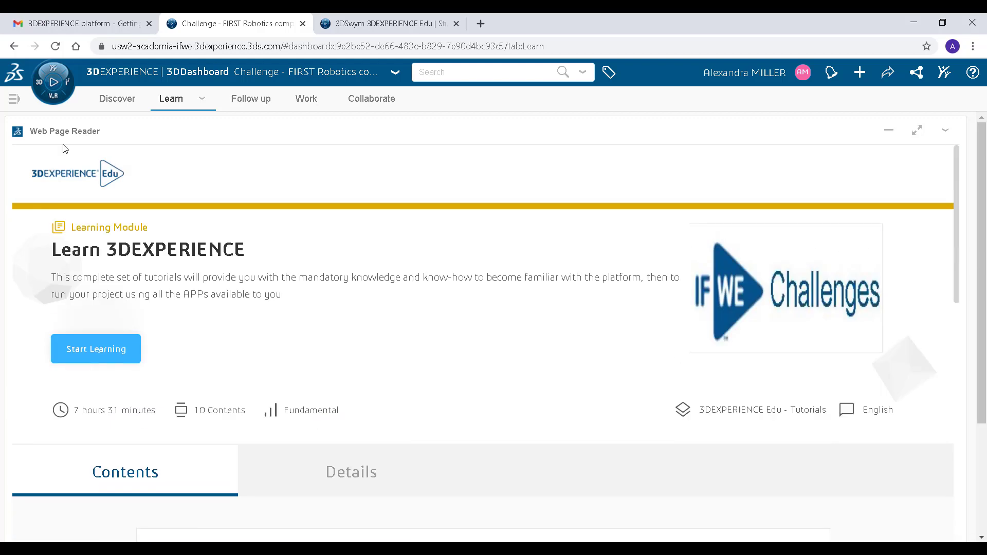
Bring up the roles and apps list and scroll through My Apps
left_click(39, 85)
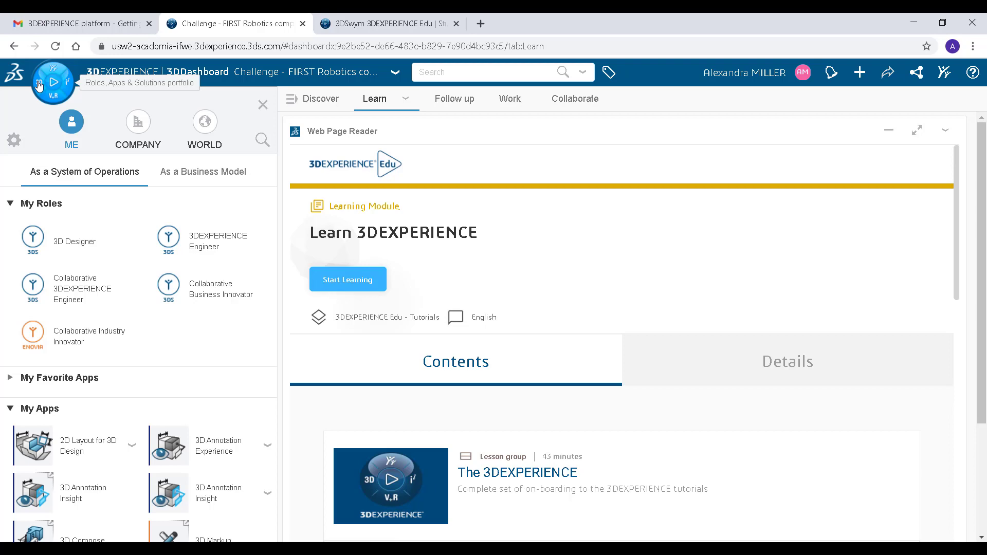
scroll(181, 414, "down", 3)
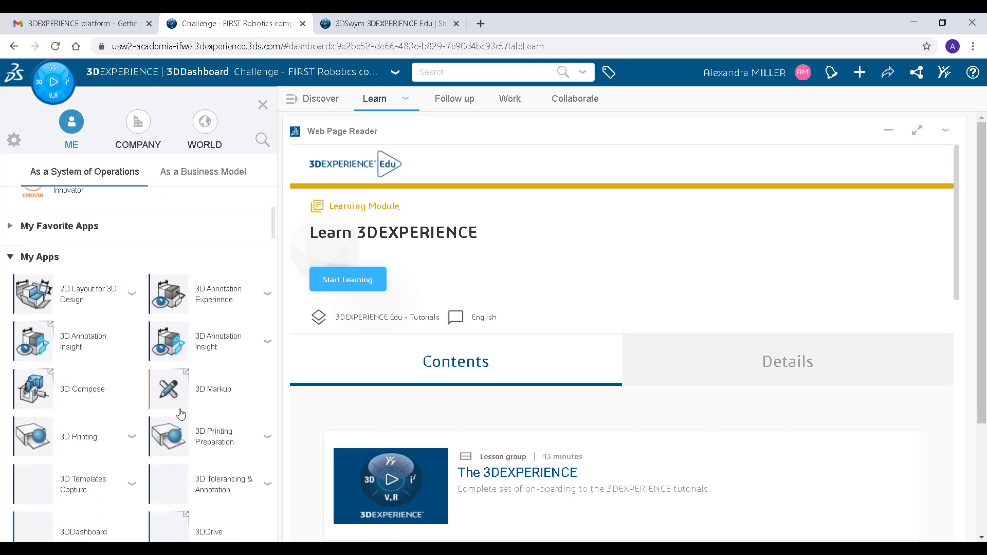
scroll(181, 414, "down", 14)
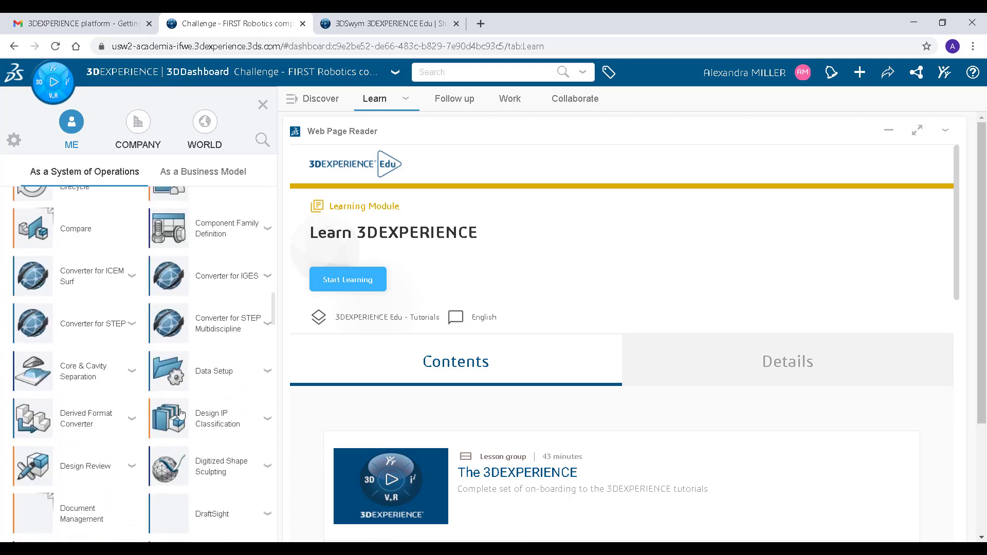
scroll(181, 414, "down", 12)
Find Project Planning via 'Projec' and create the 'First Robotics Challenge' project
left_click(262, 140)
type("Projec")
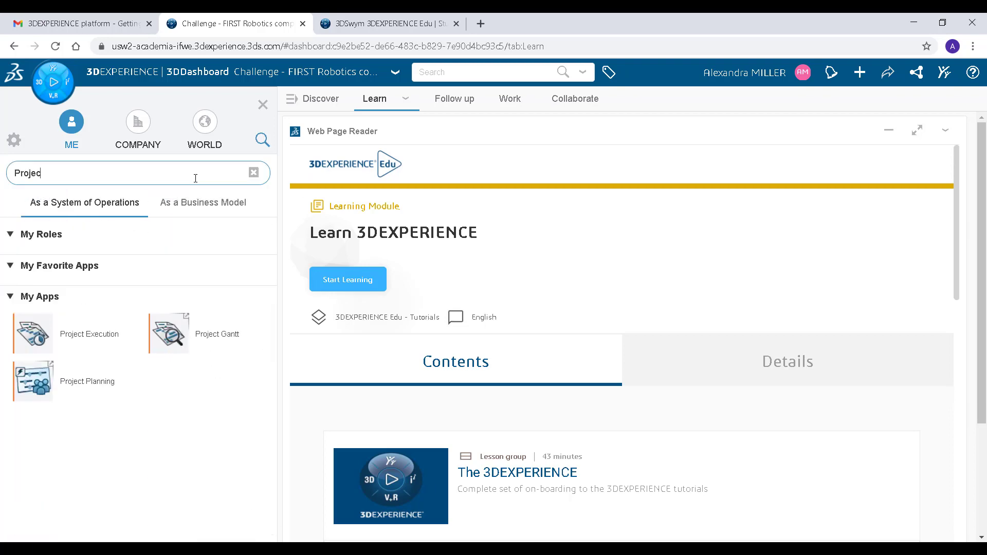
left_click(32, 379)
left_click(443, 259)
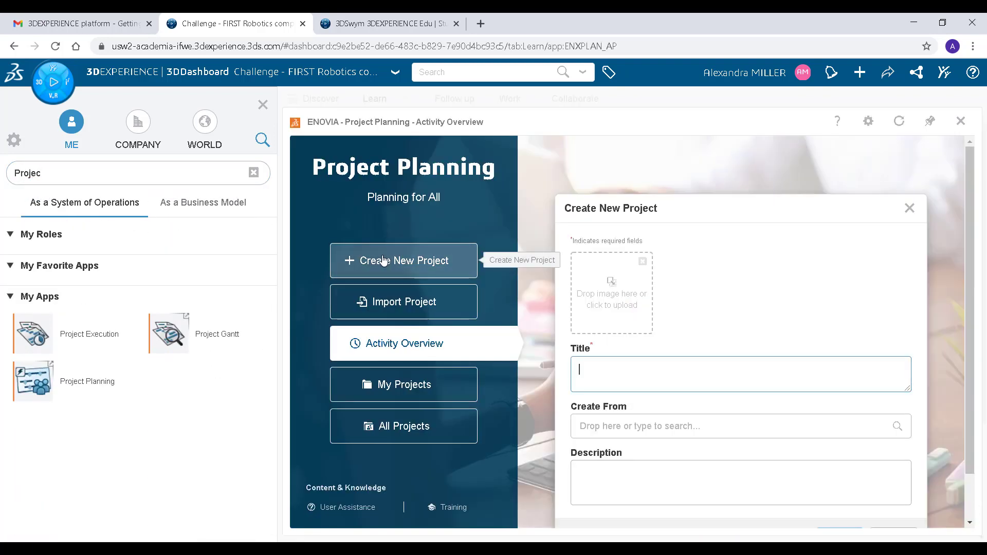
type("First Robotics Challenge")
left_click(849, 487)
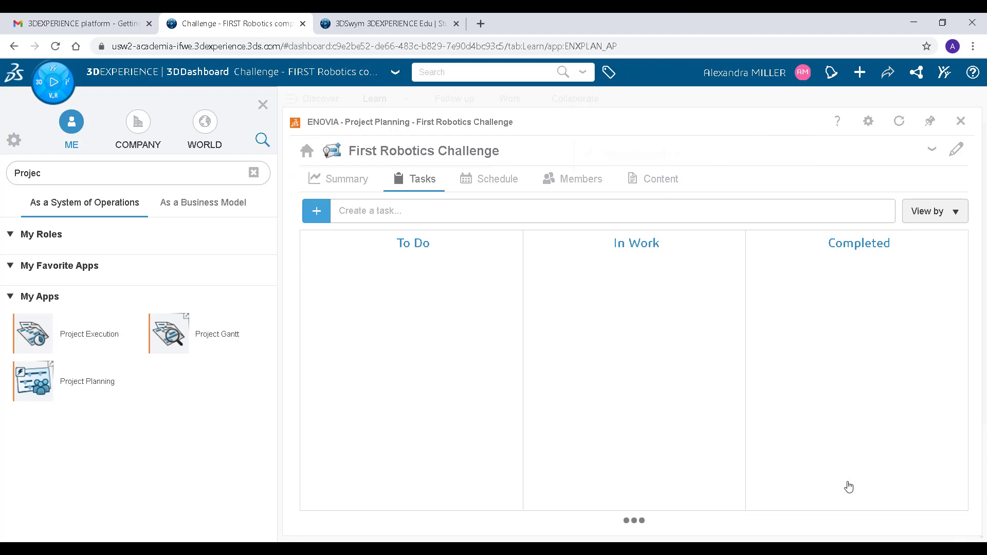
Check the project team, then add the 'Design iteration 1' task on the task board
left_click(586, 181)
left_click(901, 214)
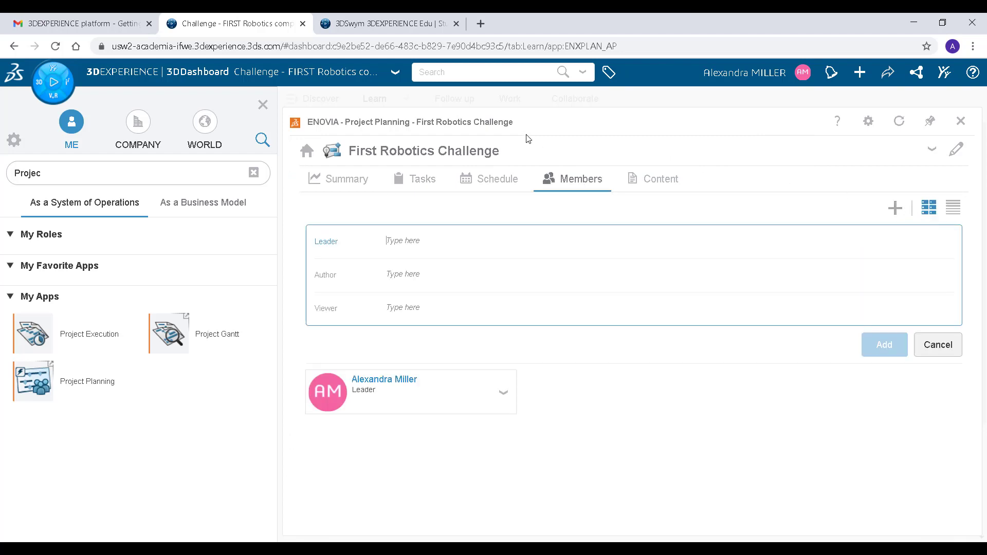
left_click(420, 182)
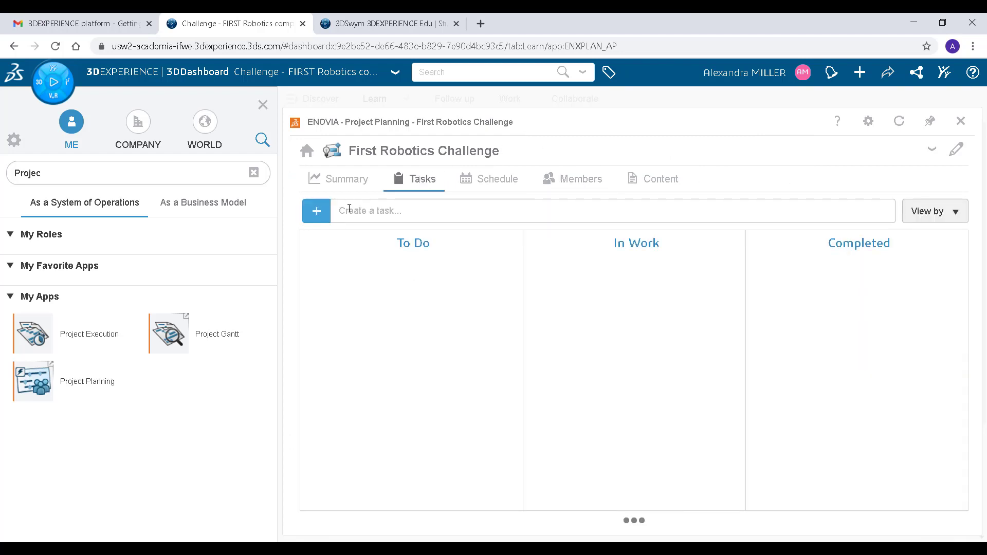
left_click(349, 208)
type("Design iteration 1")
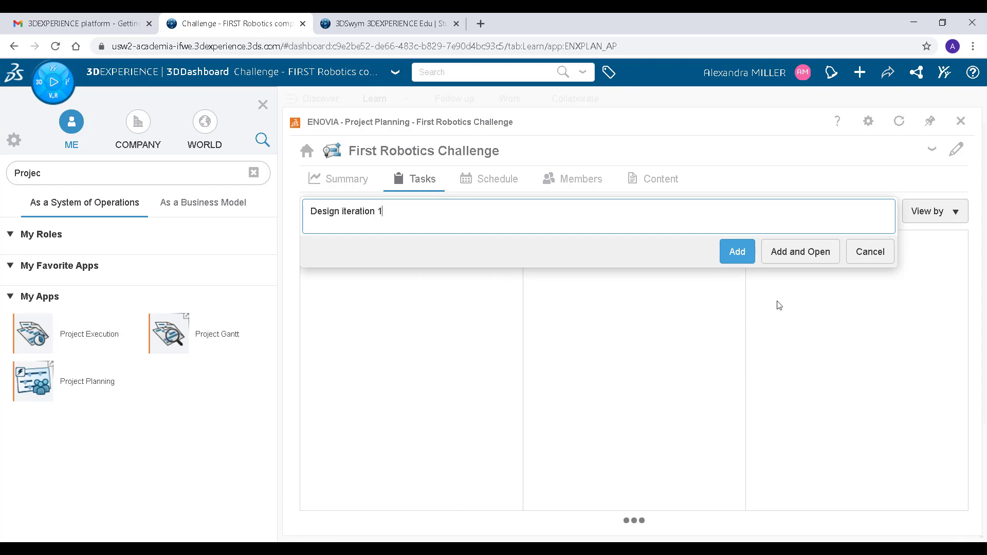
left_click(737, 251)
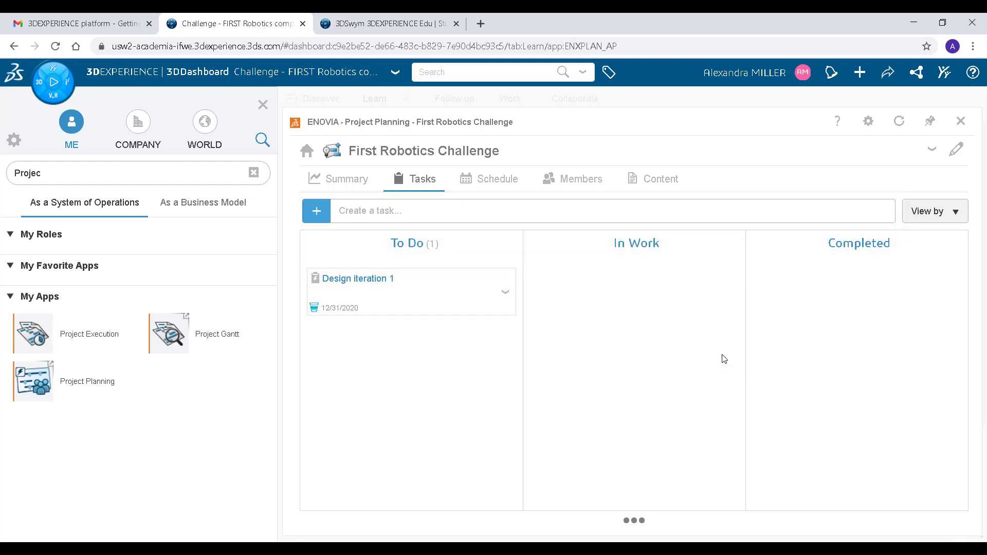
Add Brainstorm Session, Complete XDesign Tutorials, Simulate the design, Design iteration 2; move one to In Work
left_click(478, 204)
type("Brainstorm Session")
key("Return")
type("Complete XDesign Tutorials")
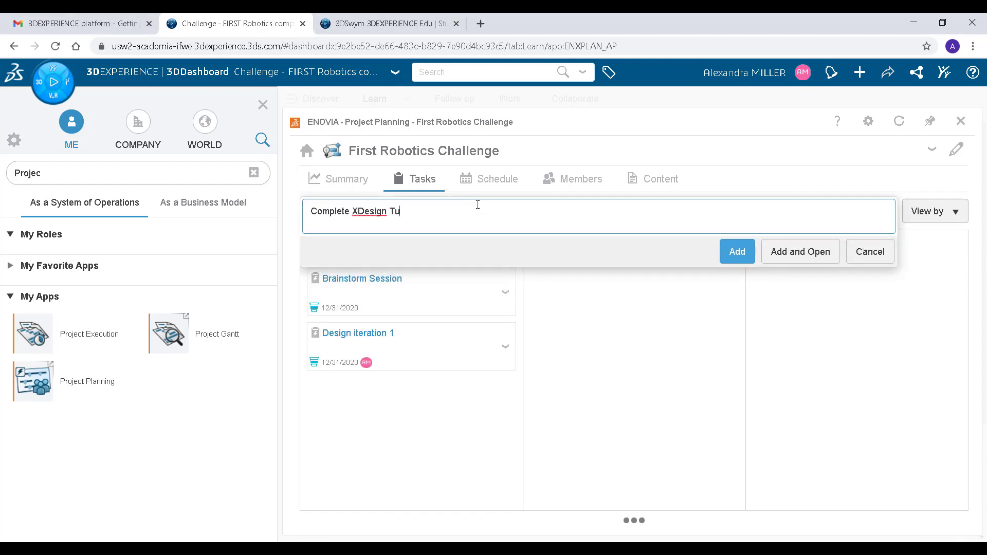
key("Return")
type("Simulate the design")
key("Return")
type("Design iteration 2")
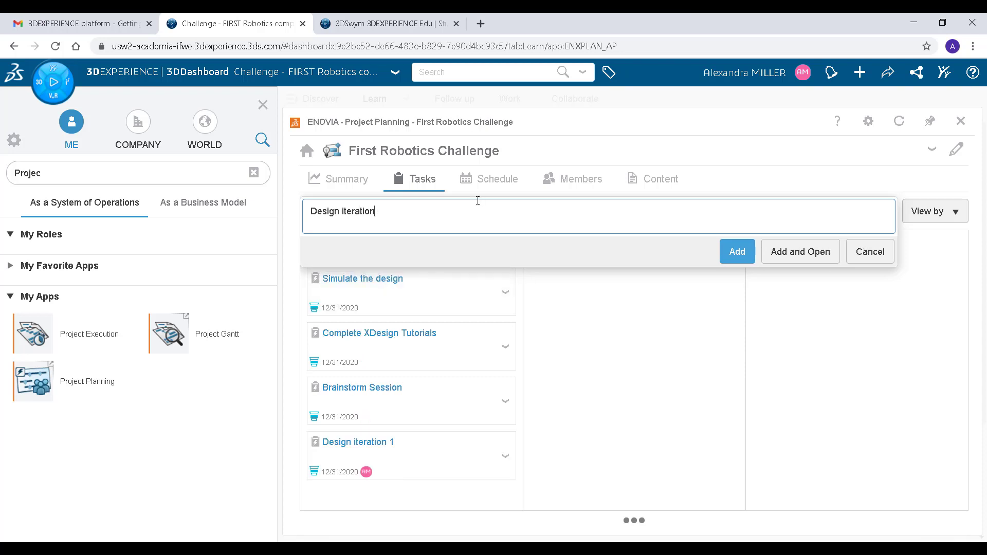
key("Return")
left_click_drag(386, 472, 569, 465)
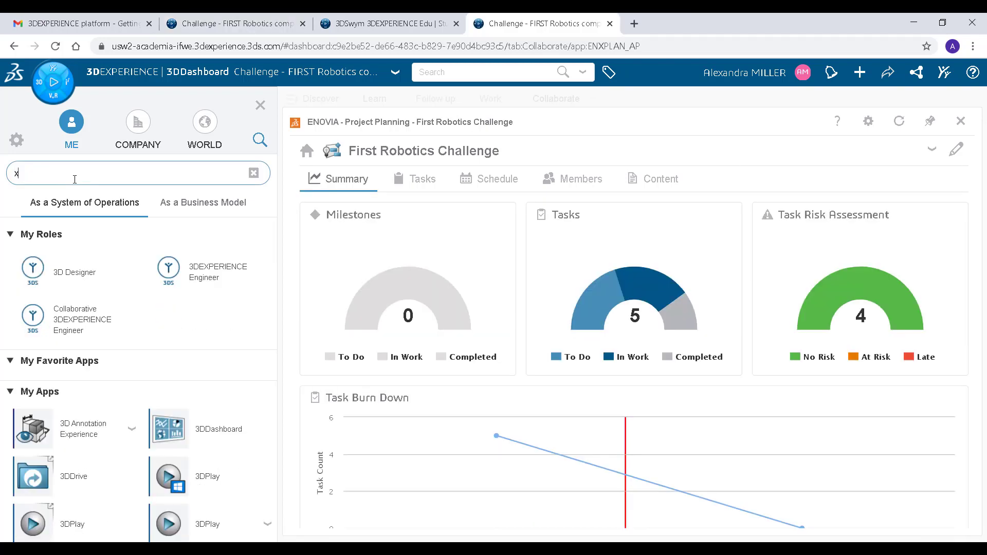
type("xdesi")
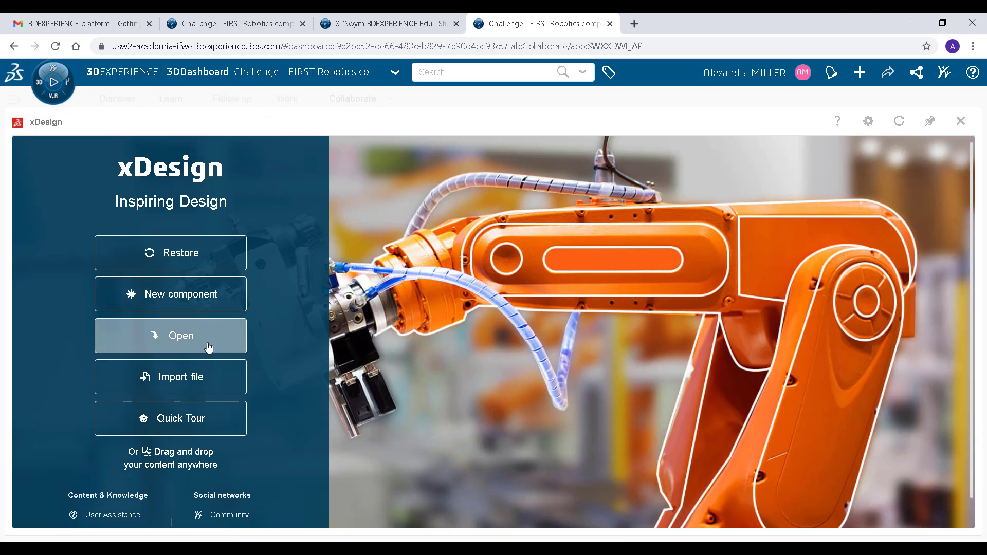
Load the Robotic Arm physical product into xDesign and orbit to a side view
left_click(181, 335)
left_click(425, 175)
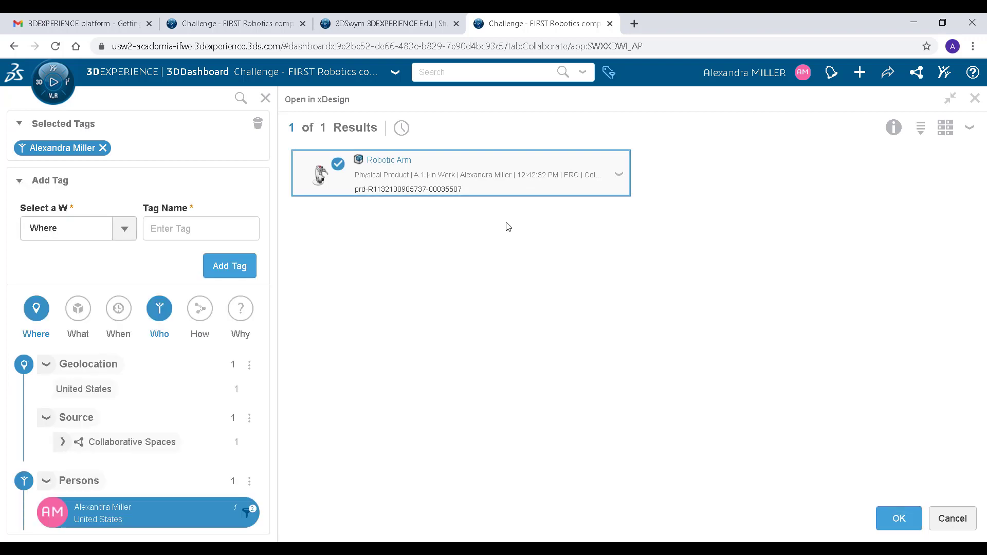
left_click(900, 519)
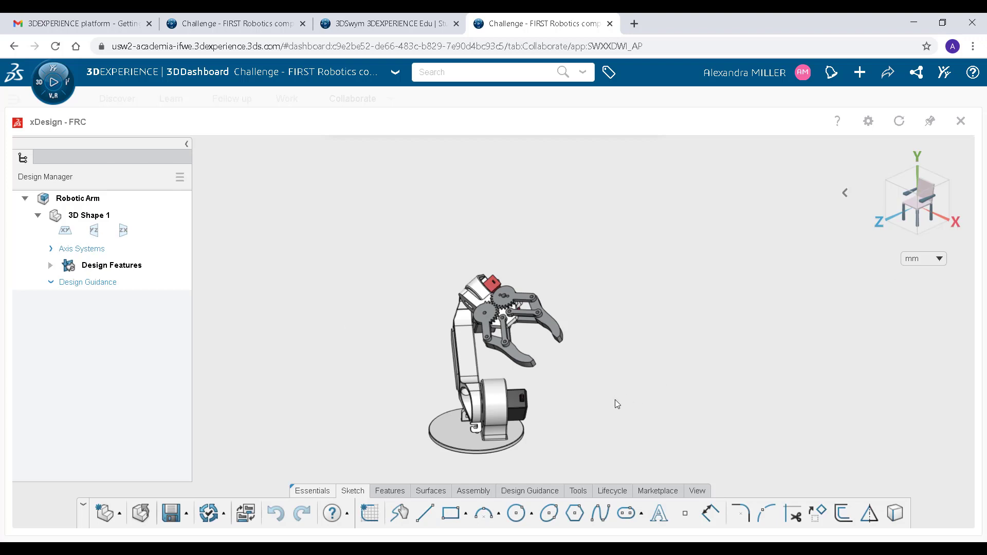
middle_click_drag(551, 415, 699, 386)
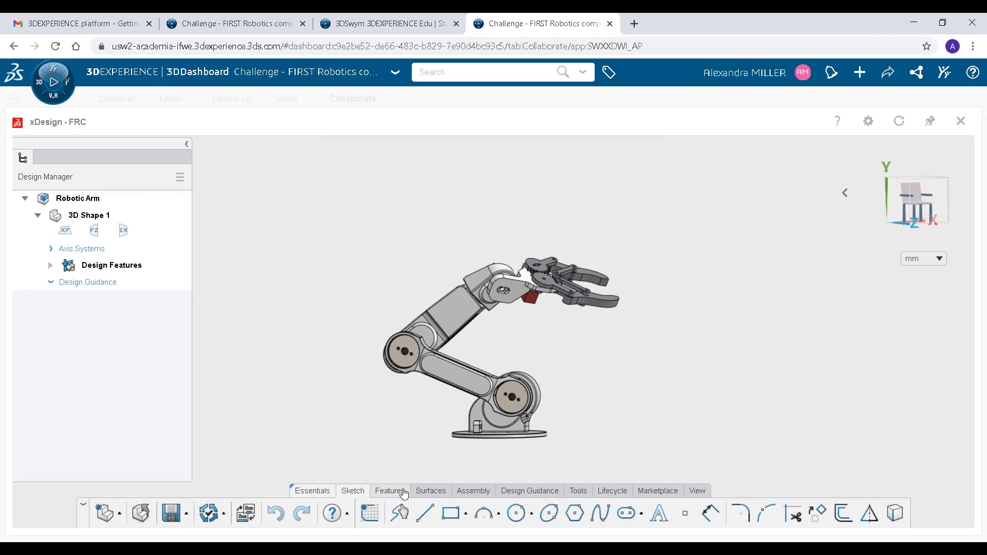
Browse the Features, Surfaces, Assembly and Design Guidance tool sets
left_click(403, 493)
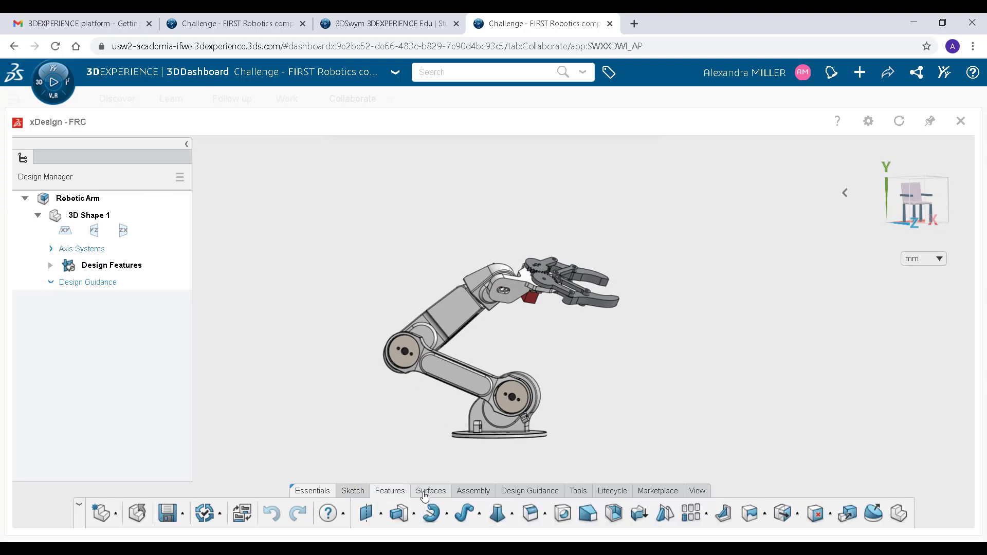
left_click(424, 494)
left_click(476, 496)
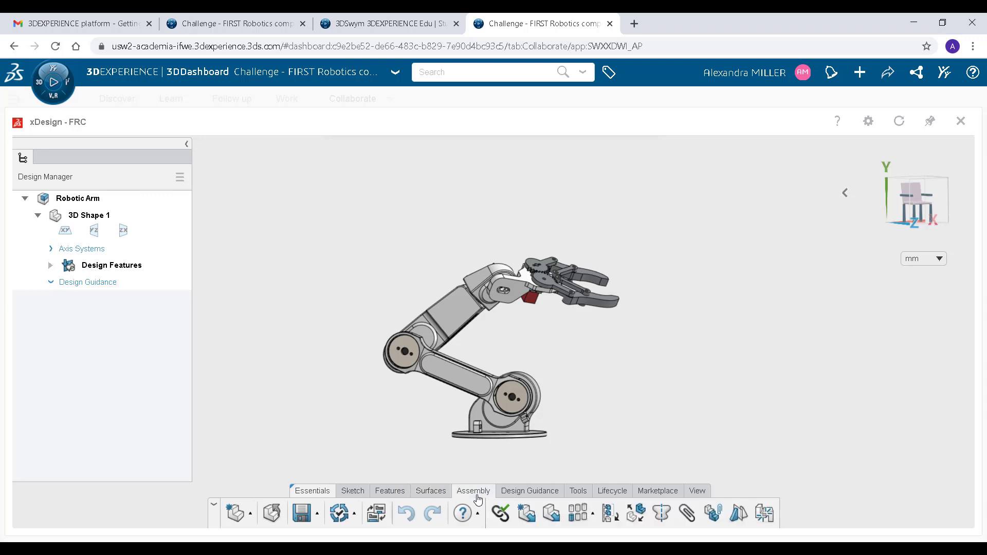
left_click(526, 491)
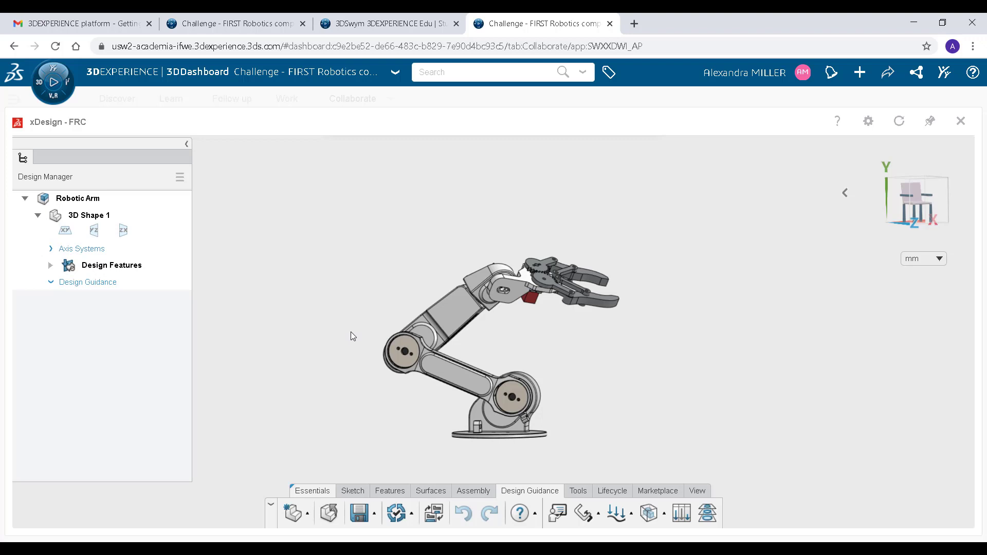
Clamp the left hub face and apply a 10 N-m torque load to the arm
scroll(350, 342, "up", 3)
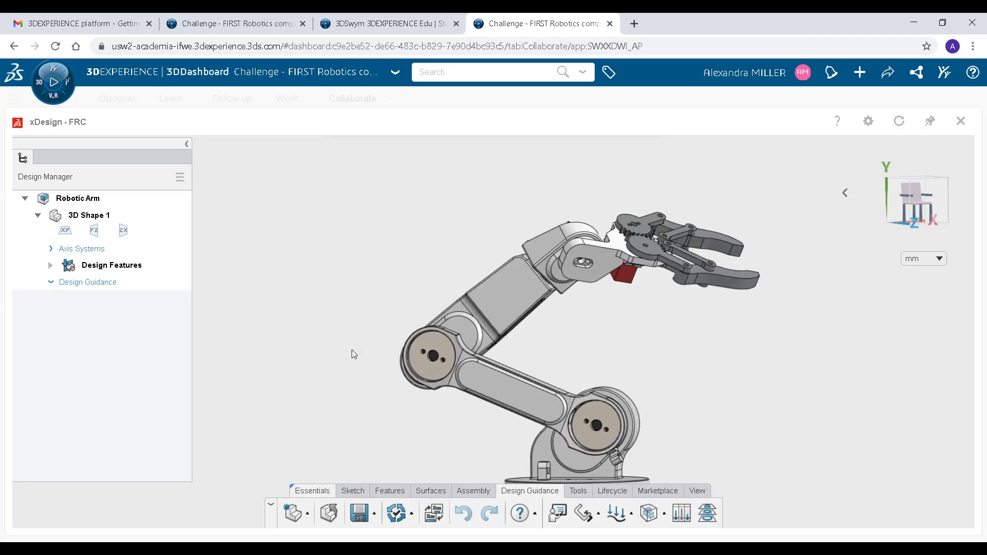
scroll(610, 369, "down", 1)
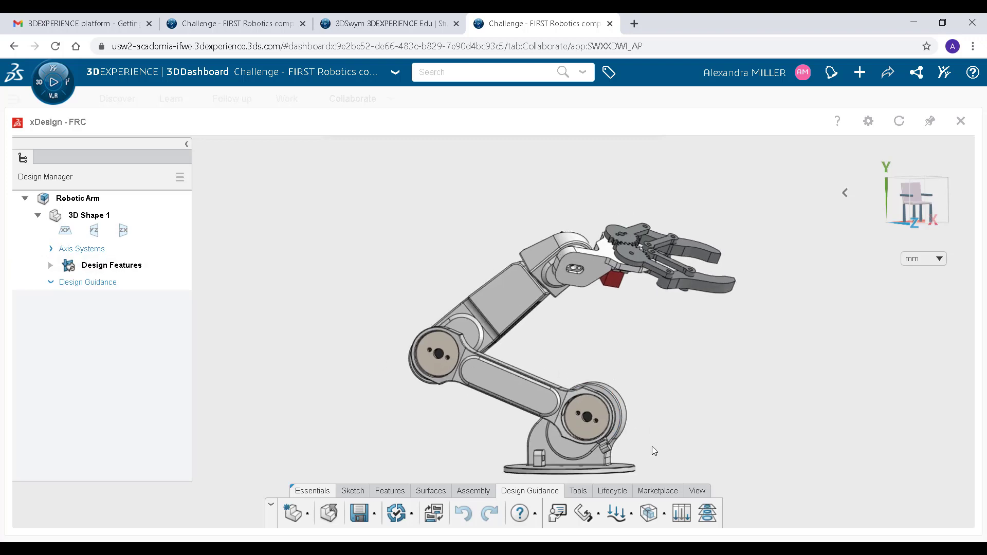
left_click(429, 337)
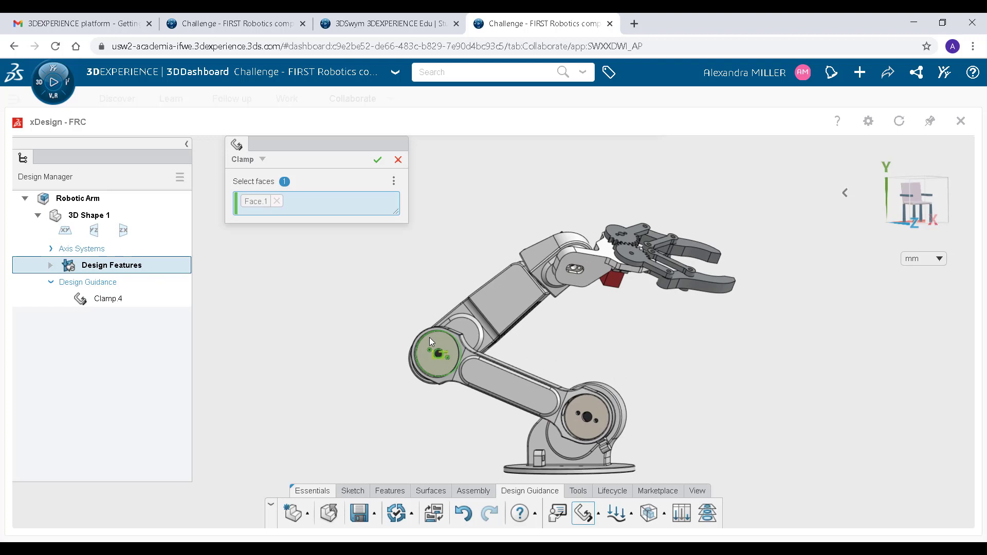
left_click(376, 159)
left_click(616, 524)
left_click(635, 457)
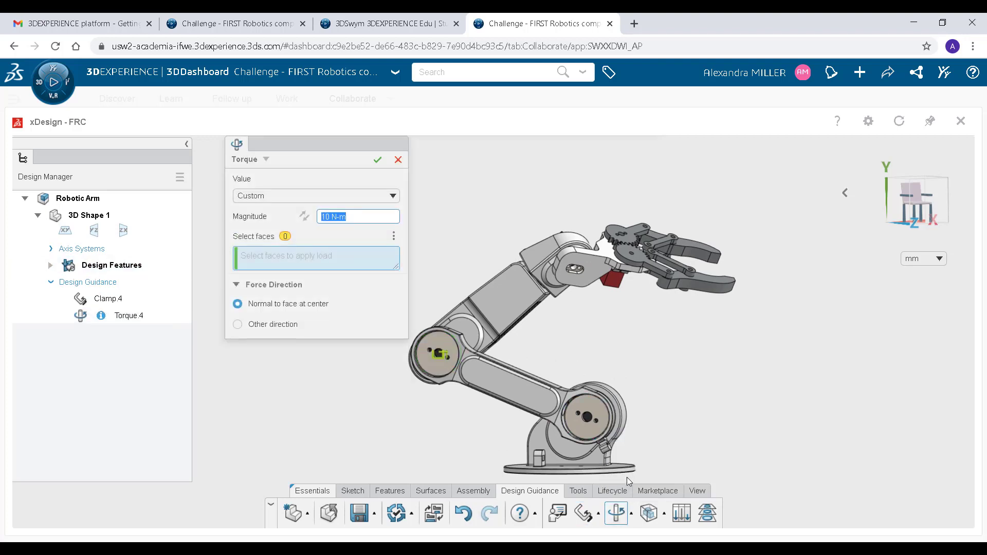
left_click(523, 286)
left_click(377, 159)
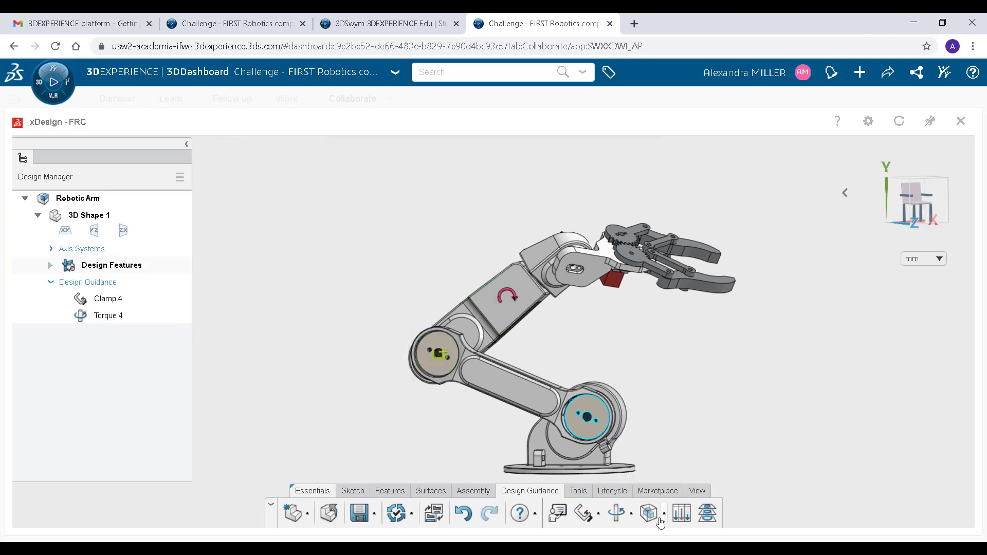
Start a redesign of the arm link, preserving the hub disc face and Face.81
left_click(665, 509)
left_click(674, 484)
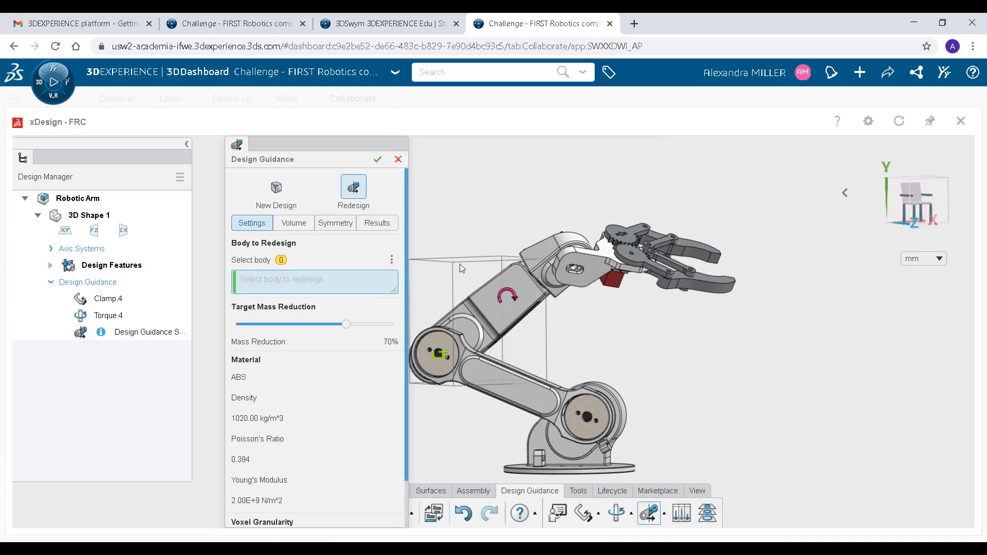
left_click(501, 304)
left_click(295, 222)
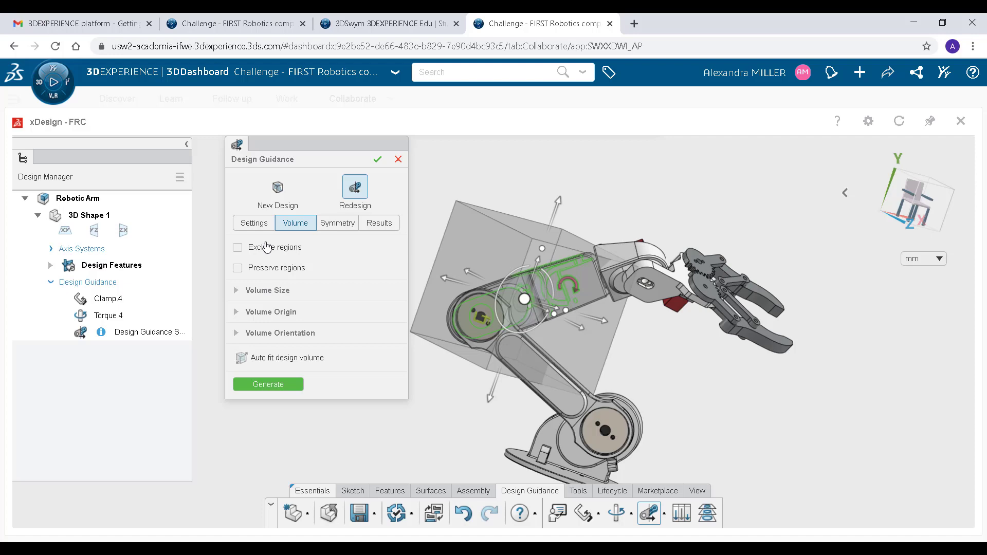
left_click(238, 268)
left_click(511, 354)
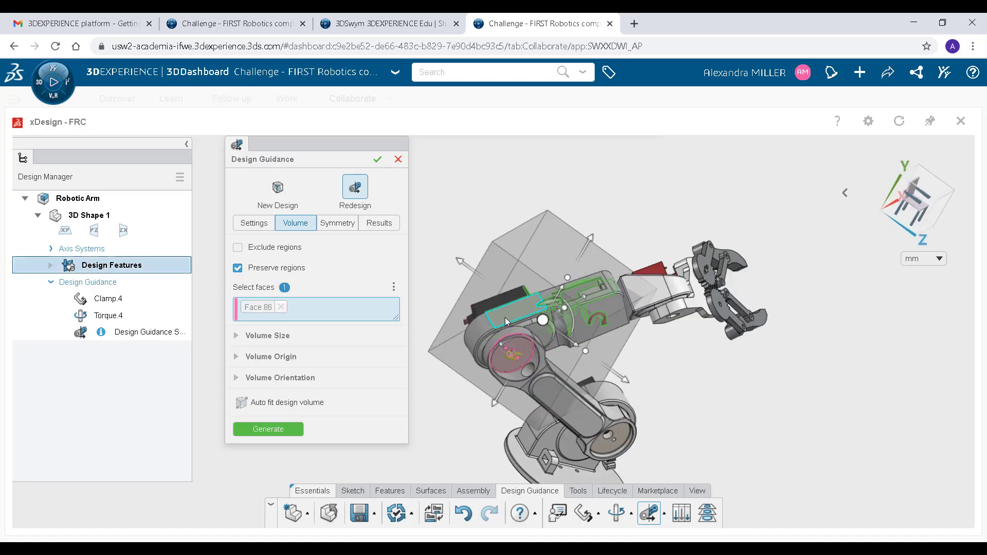
left_click(596, 277)
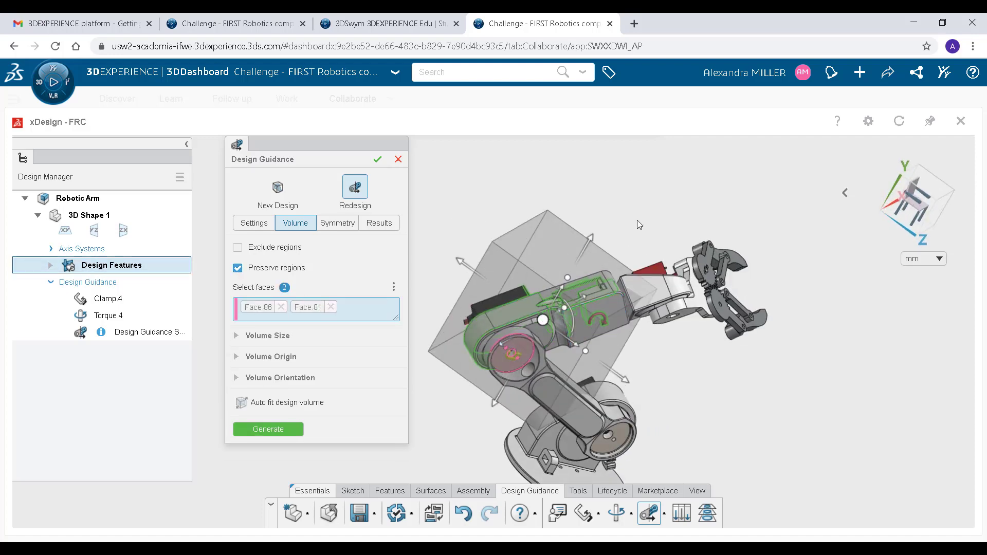
left_click(568, 329)
middle_click_drag(568, 329, 765, 315)
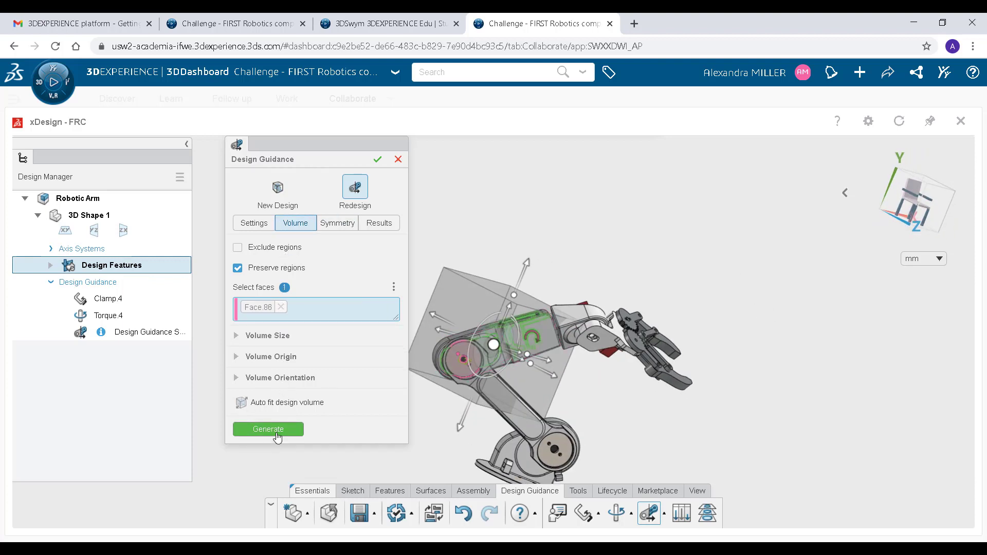
Generate the organic arm link shape, remove material down to 67 g, and accept the study
left_click(276, 431)
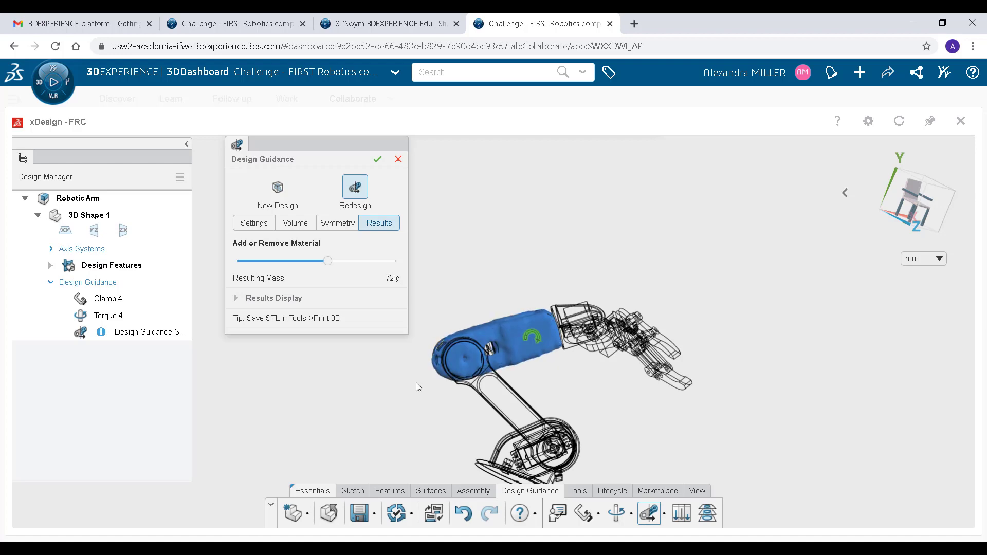
middle_click_drag(415, 386, 514, 319)
scroll(514, 319, "up", 5)
left_click_drag(327, 261, 259, 261)
left_click(377, 159)
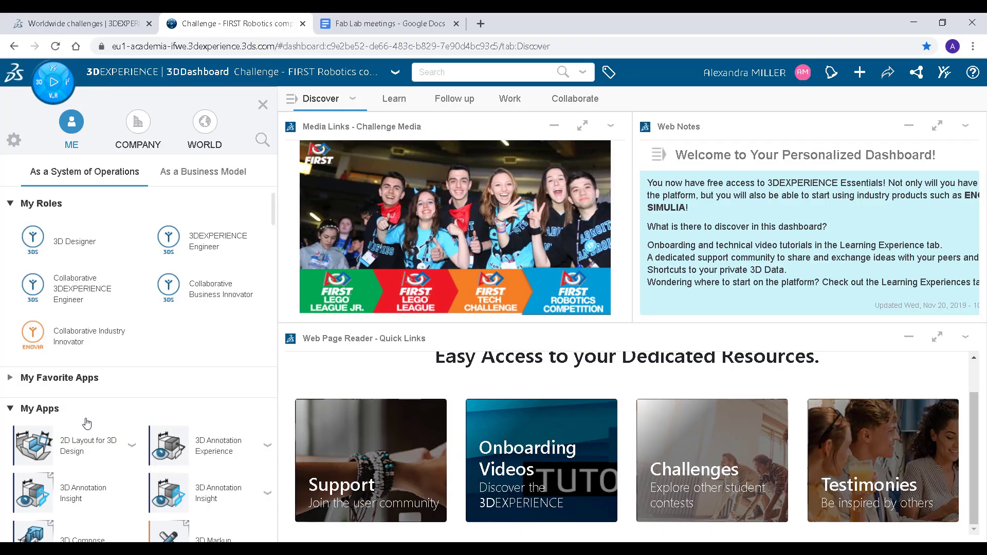
Scroll the My Apps list down to SOLIDWORKS
scroll(86, 420, "down", 10)
scroll(86, 420, "down", 20)
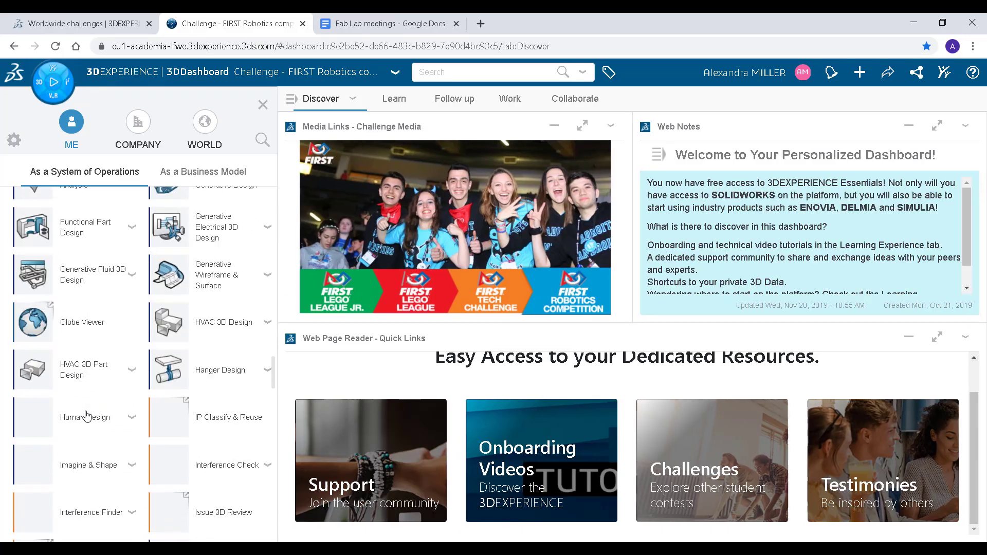
scroll(86, 409, "down", 8)
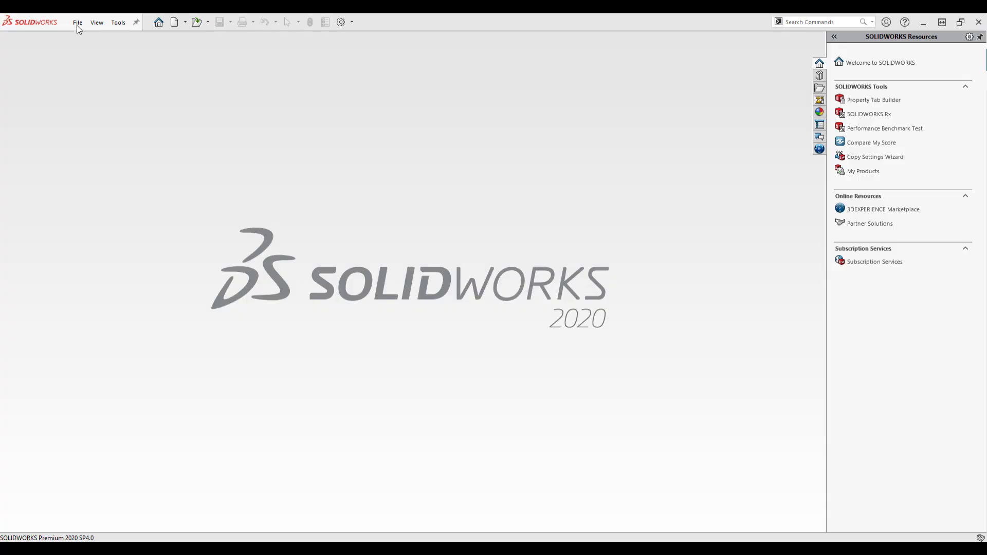
Open Robot.SLDASM from recent documents and widen the 3DEXPERIENCE session component list
left_click(77, 23)
left_click(83, 69)
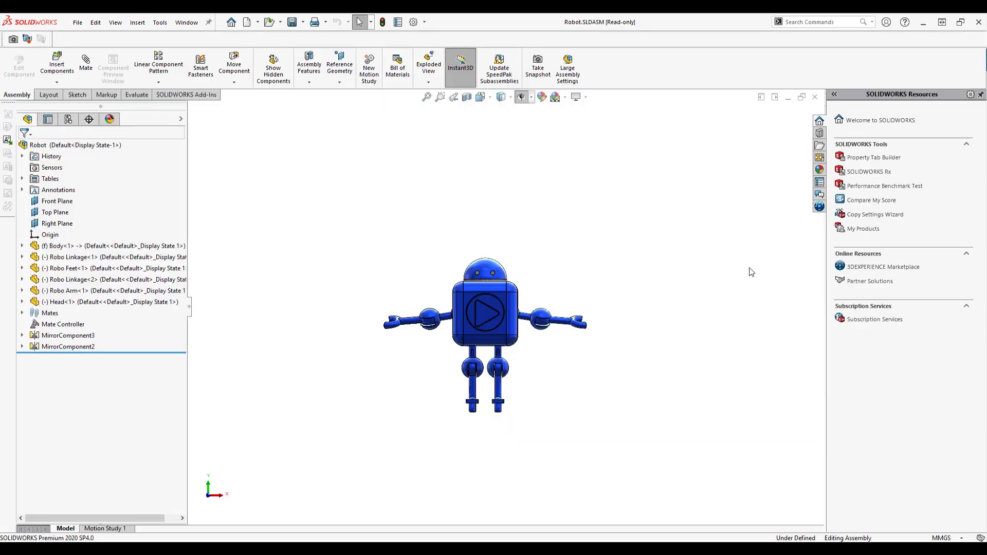
left_click(820, 206)
left_click_drag(826, 361, 663, 330)
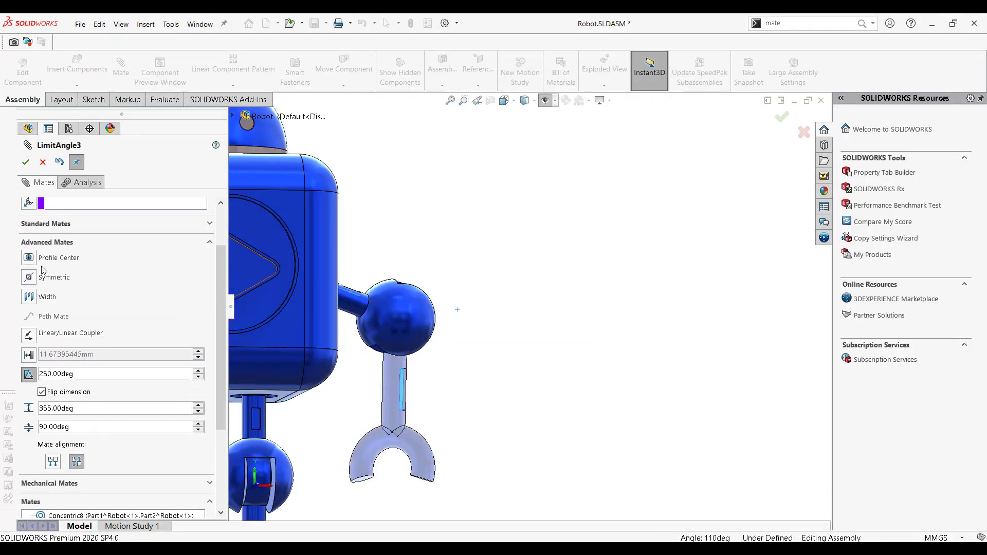
Zoom to fit, set the arm's angle limit to 100, and open the Mate Controller
key("f")
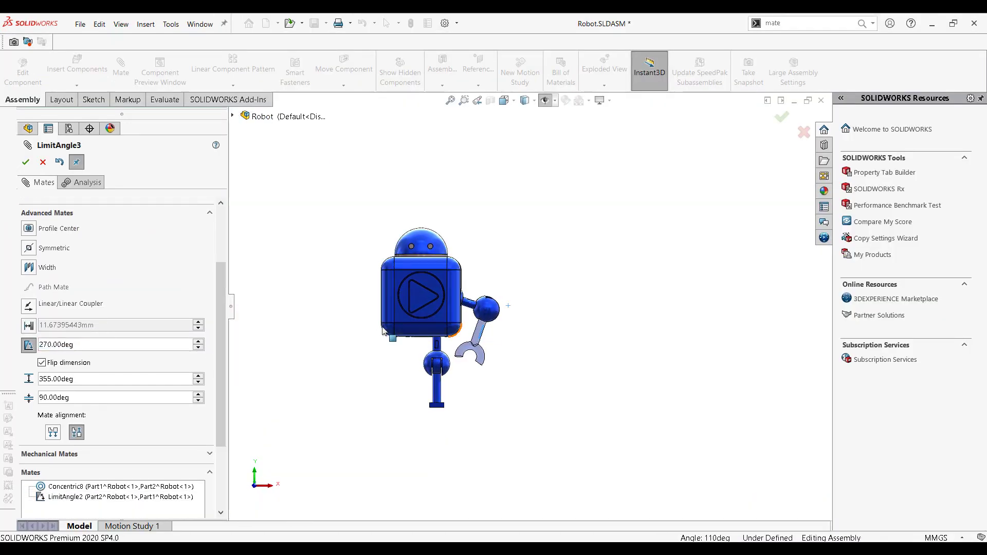
left_click(69, 344)
type("100")
key("Return")
key("Return")
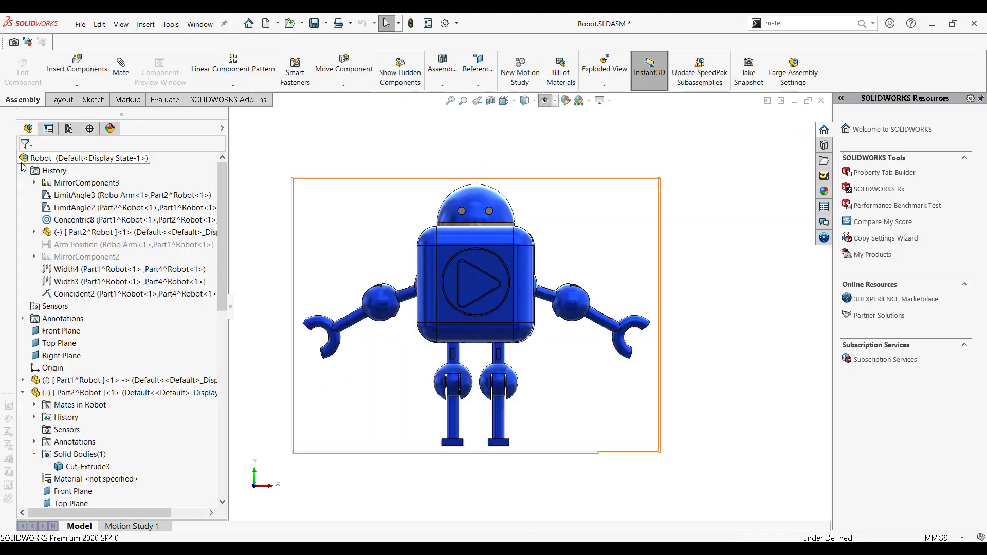
left_click(802, 23)
key("BackSpace")
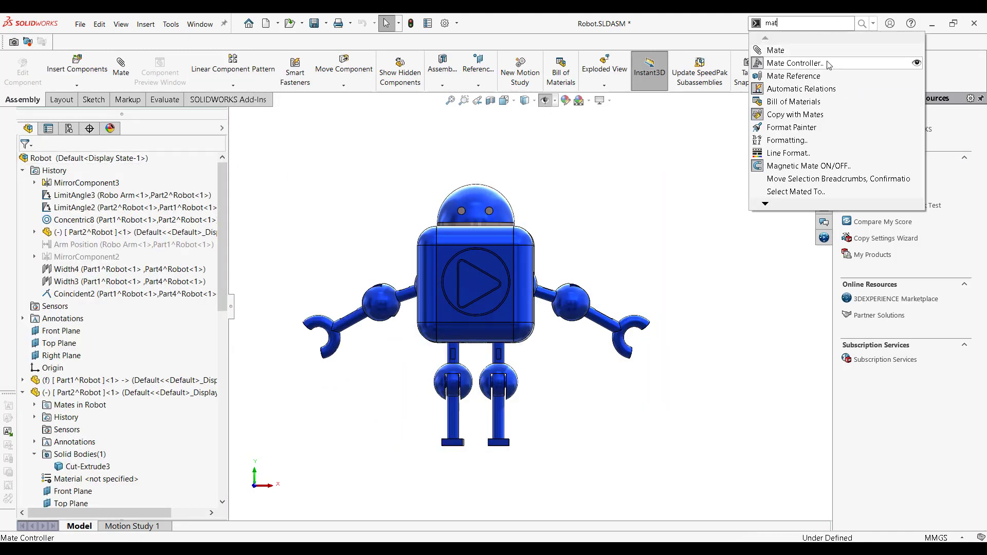
left_click(786, 62)
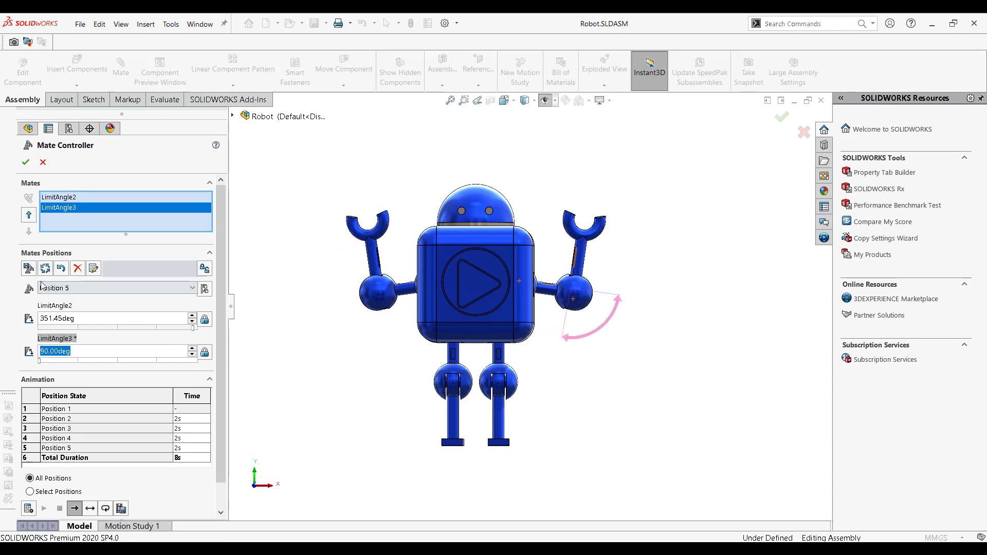
Add mate positions with LimitAngle3 at 164°, 90° and 164° for Position 8
left_click(29, 268)
key("Return")
type("164")
key("Return")
left_click(28, 267)
key("Return")
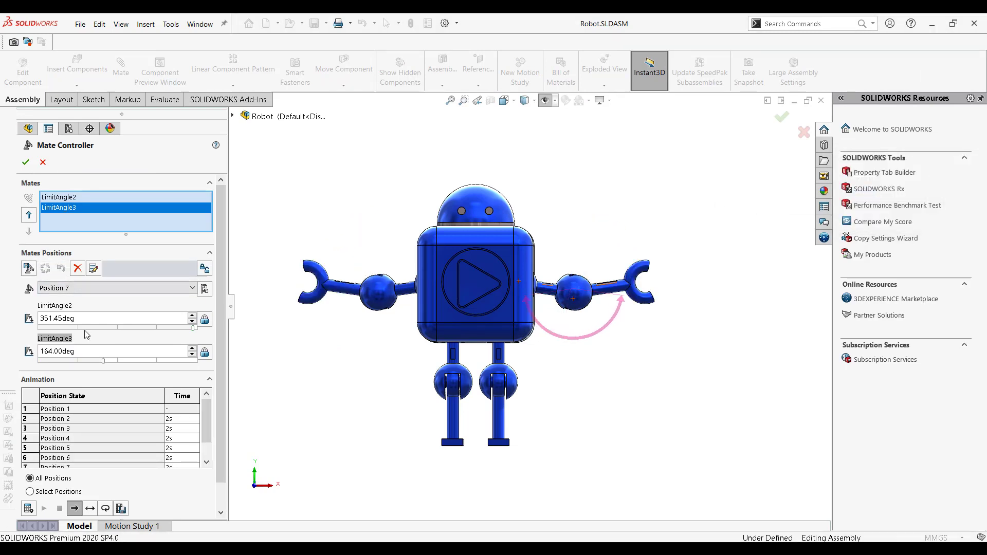
type("90")
key("Return")
left_click(29, 267)
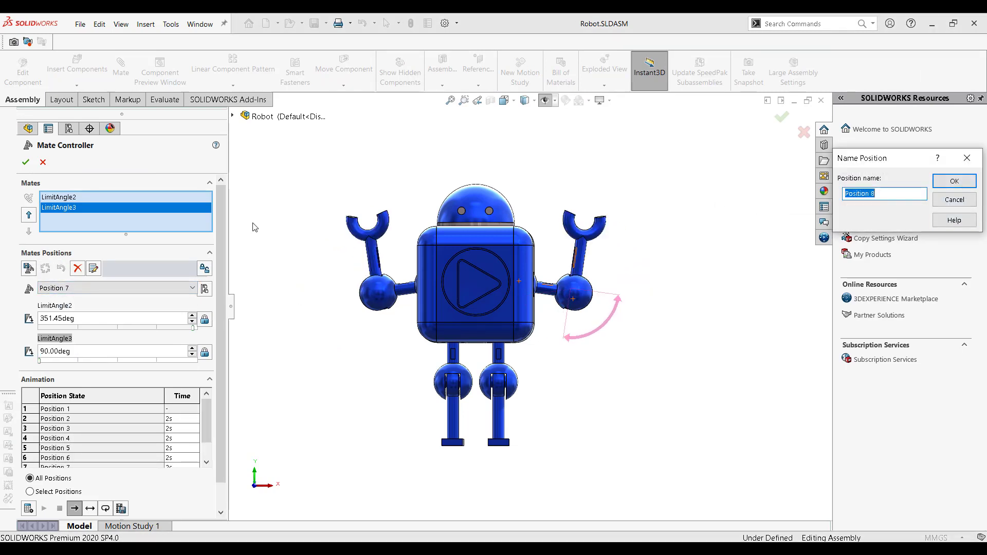
key("Return")
type("164")
key("Return")
Set every position to 0.5 s, choose a position range, and calculate the animation
scroll(205, 407, "down", 2)
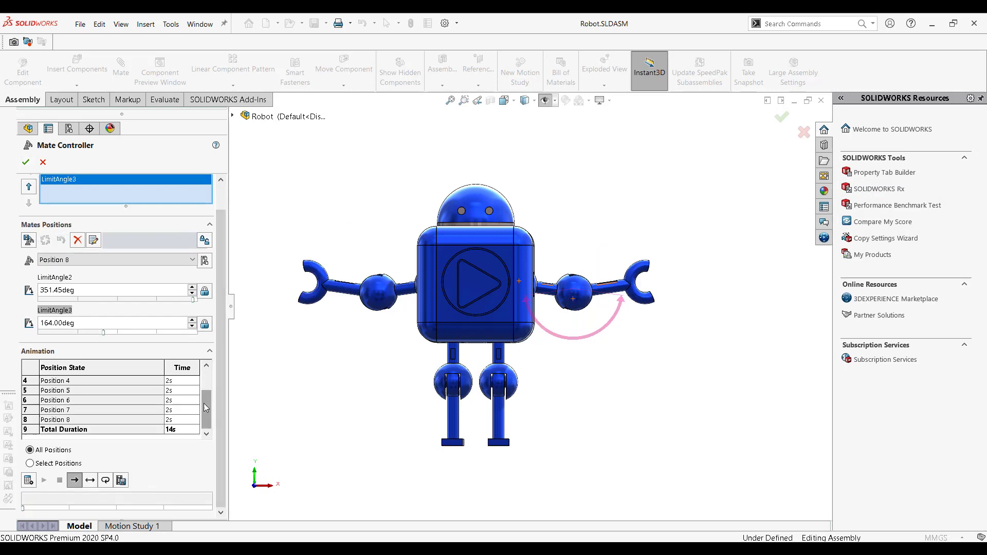
key("Return")
left_click(30, 463)
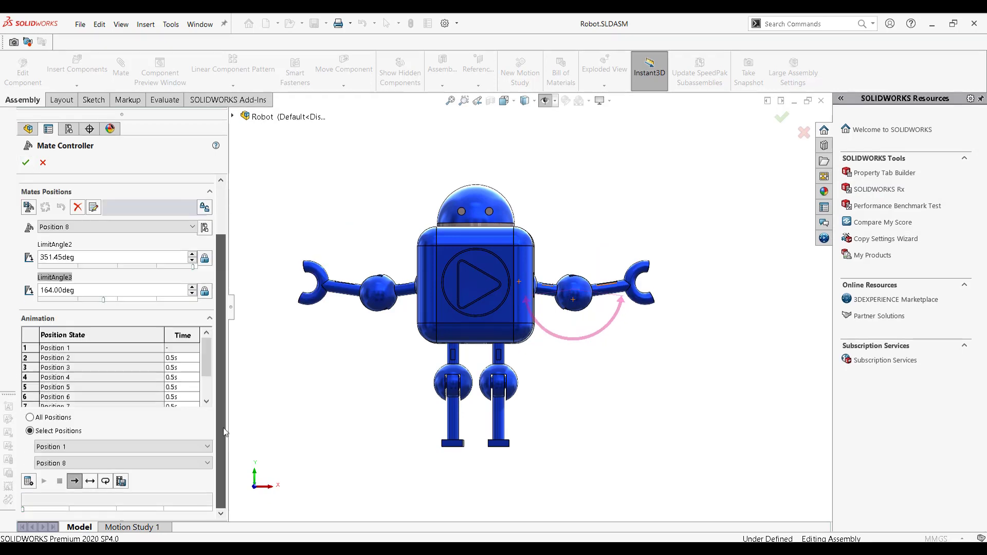
left_click(28, 480)
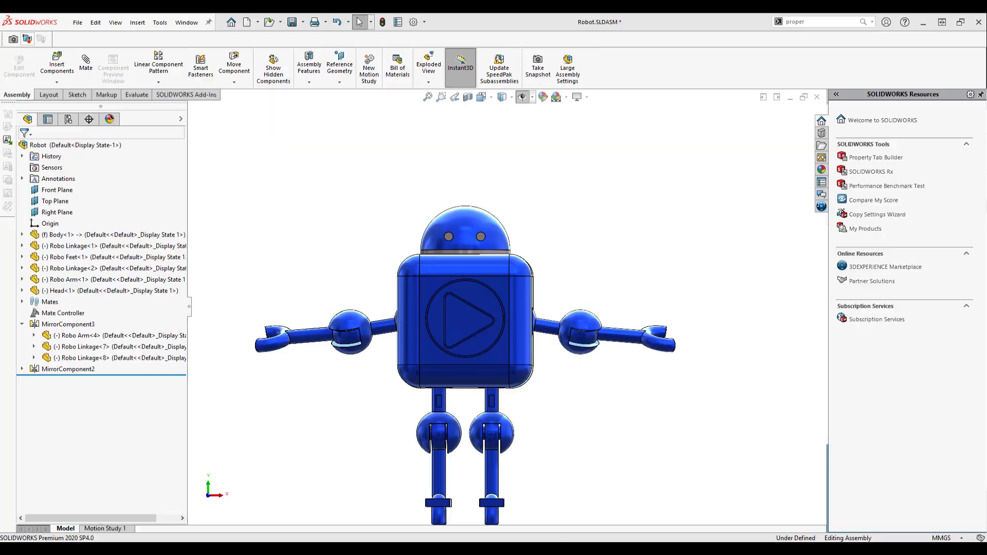
left_click(470, 272)
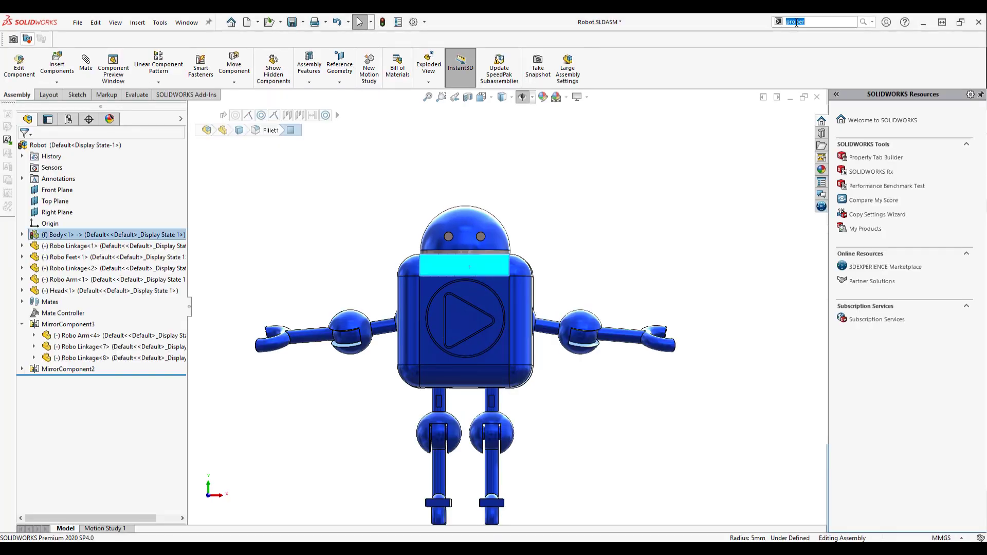
type("mass")
left_click(802, 37)
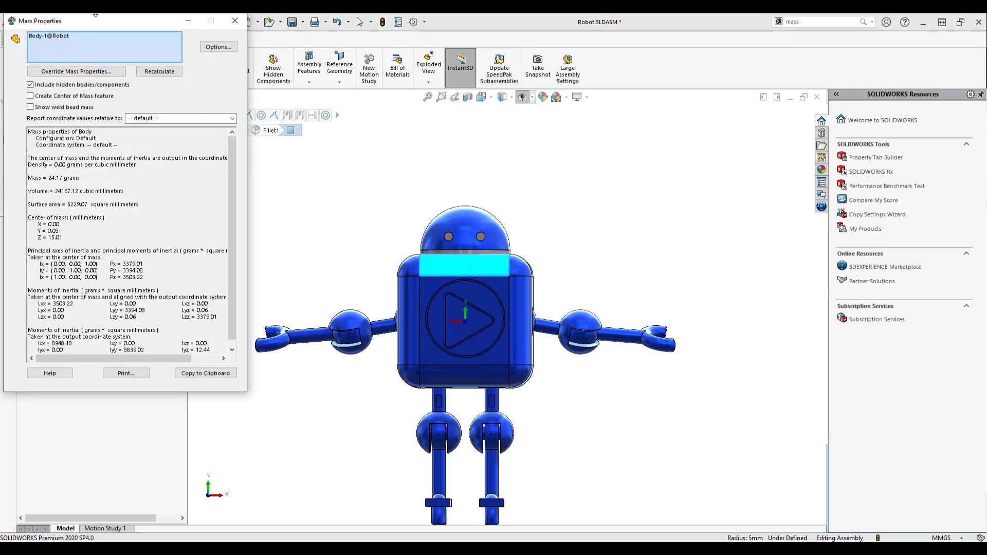
right_click(67, 35)
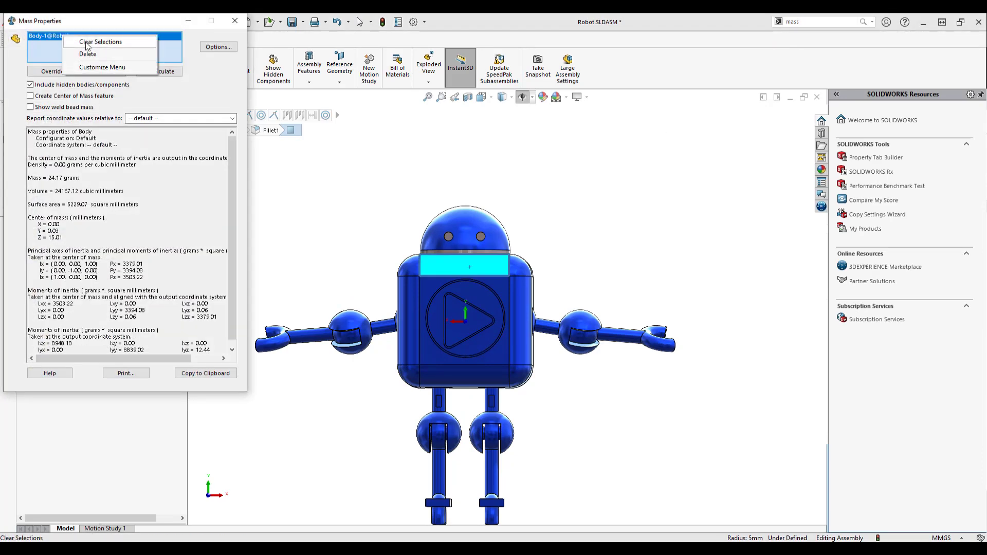
left_click(84, 40)
left_click(442, 223)
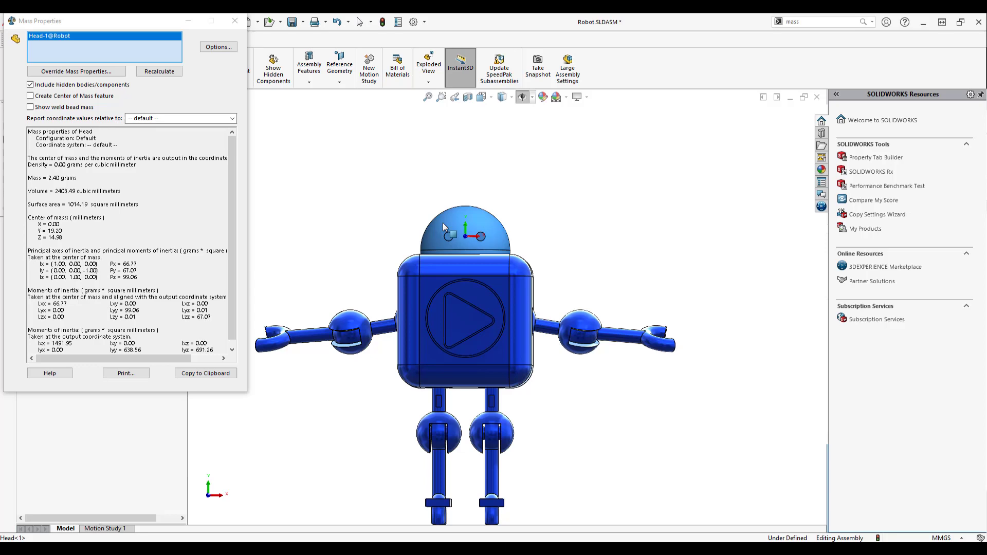
left_click(18, 179)
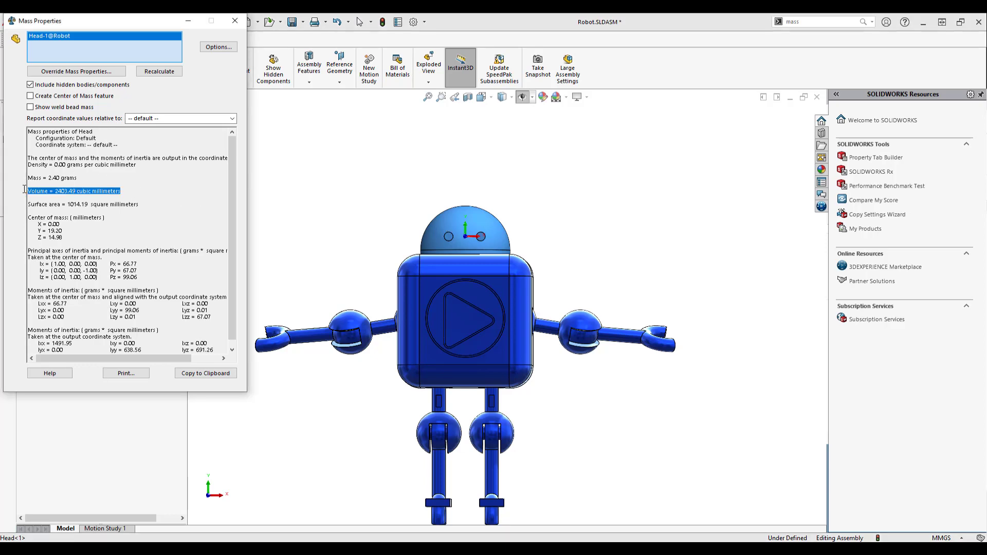
Run Costing on the Robot assembly and override Robo Feet to 6.50 USD, giving 40.15 USD
left_click(235, 21)
left_click(817, 22)
type("costing")
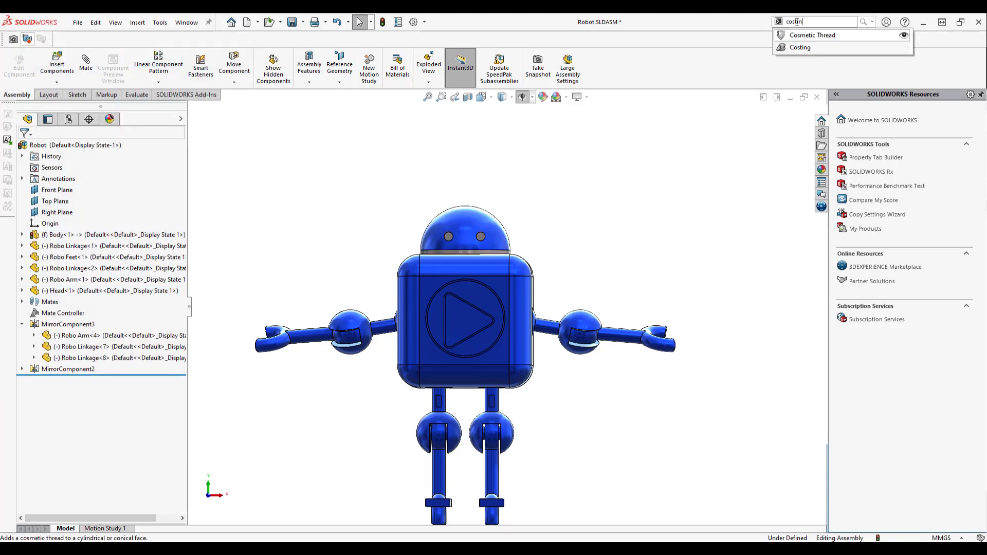
left_click(802, 37)
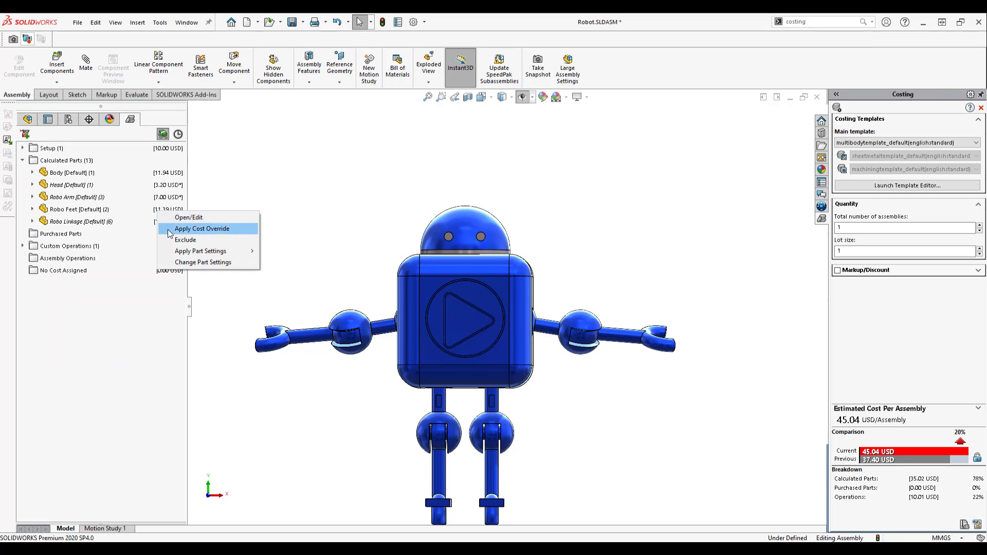
left_click(170, 229)
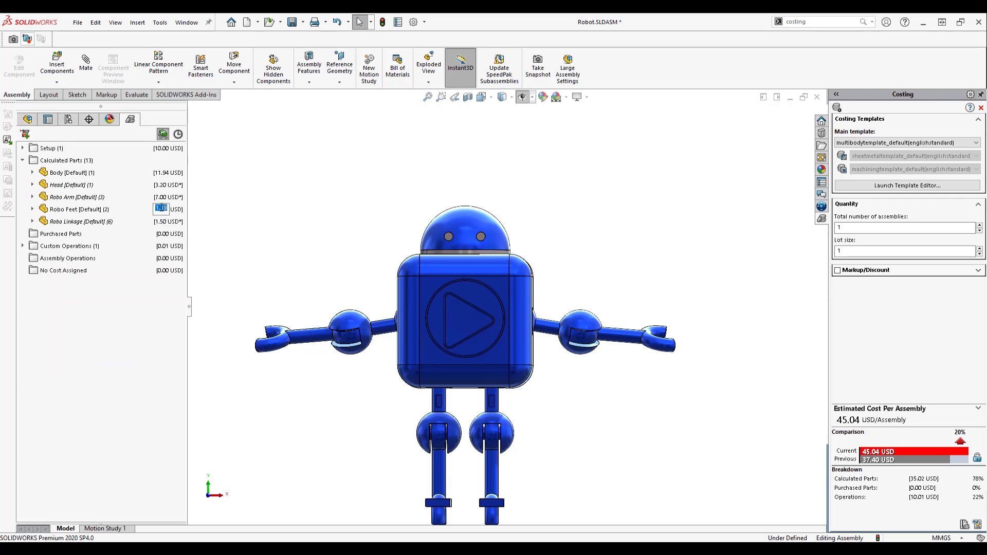
key("Return")
Generate the Robot_Report 2.xlsx cost report, review it, and close it
left_click(978, 523)
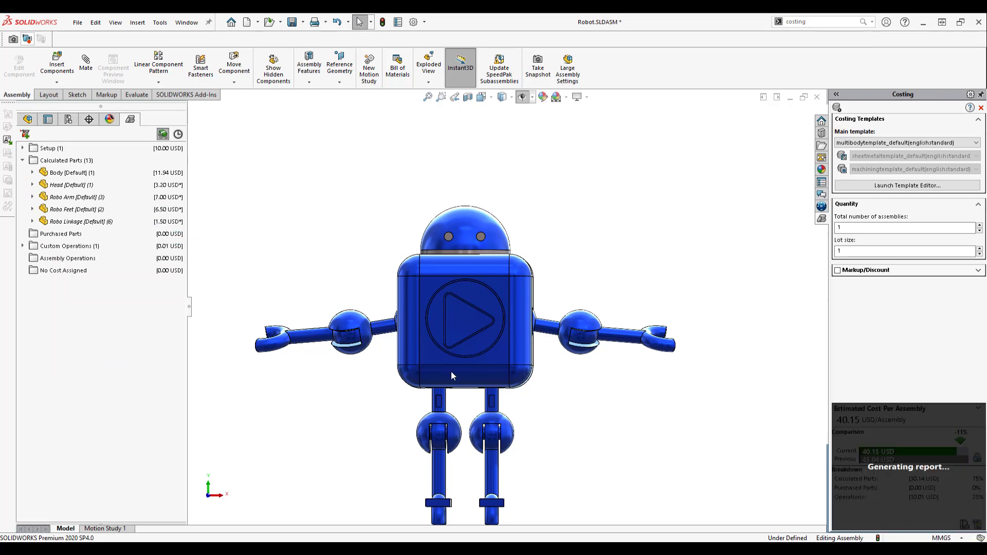
scroll(594, 286, "down", 20)
scroll(595, 286, "up", 1)
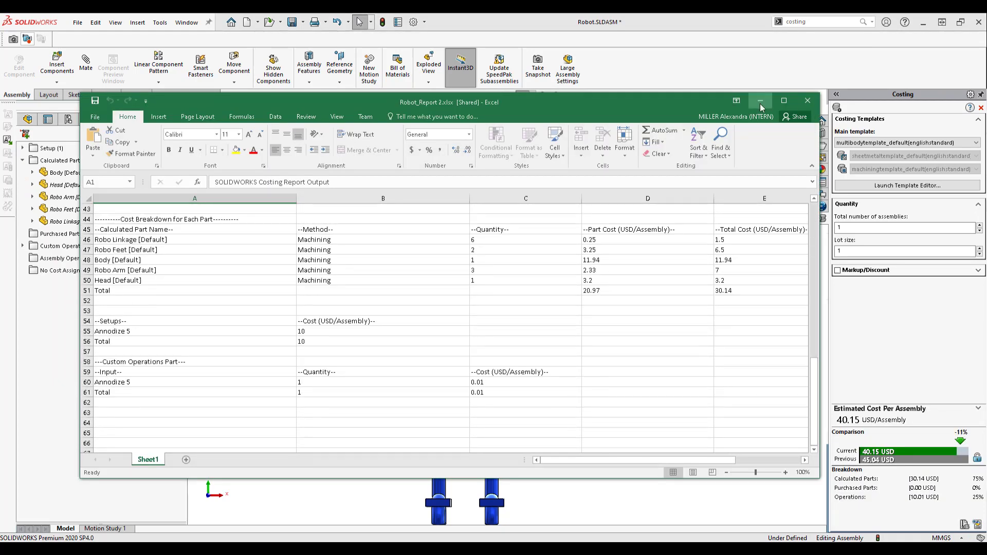
left_click(760, 104)
Insert a Bill of Materials in the existing annotation view and place it below the robot
left_click(143, 23)
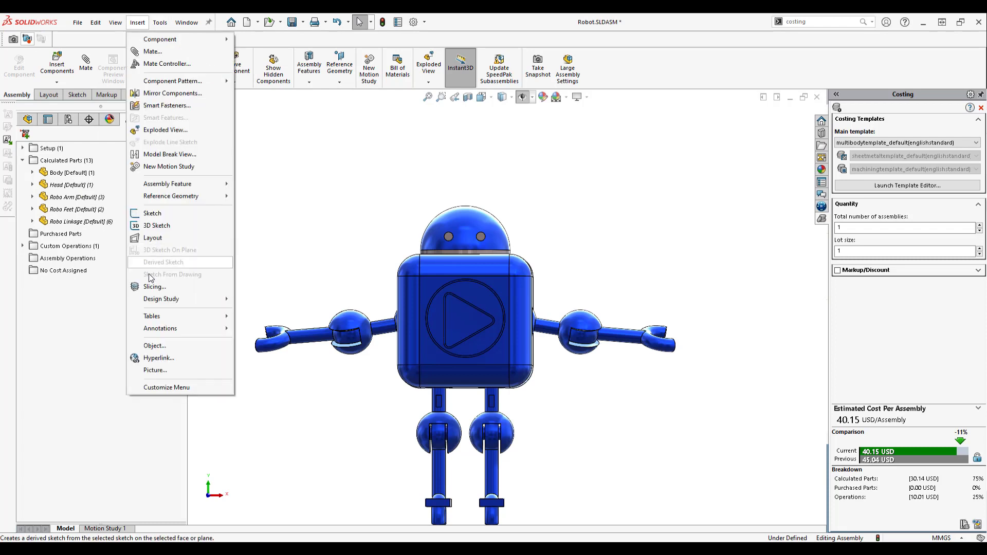
mouse_move(150, 315)
left_click(269, 317)
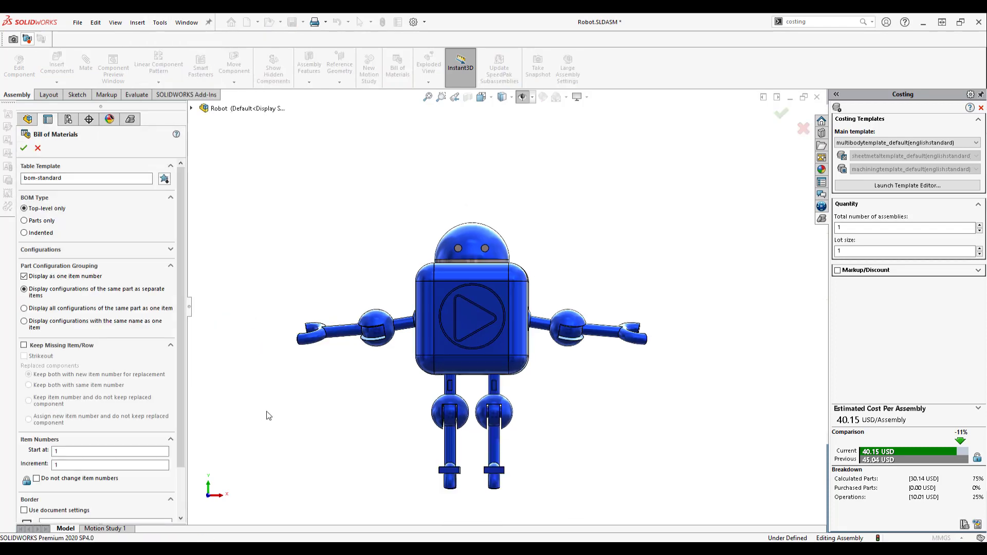
left_click(24, 149)
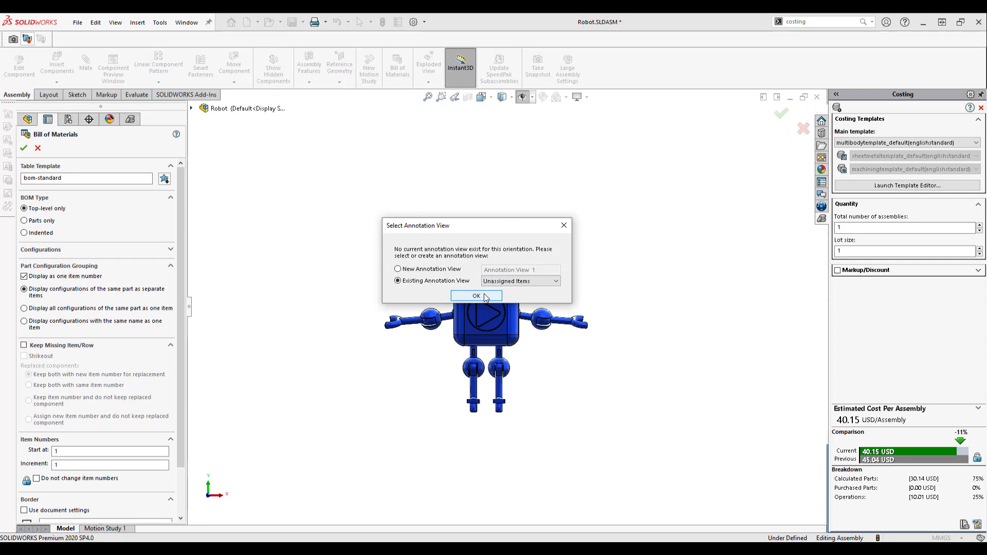
left_click(511, 280)
left_click(263, 426)
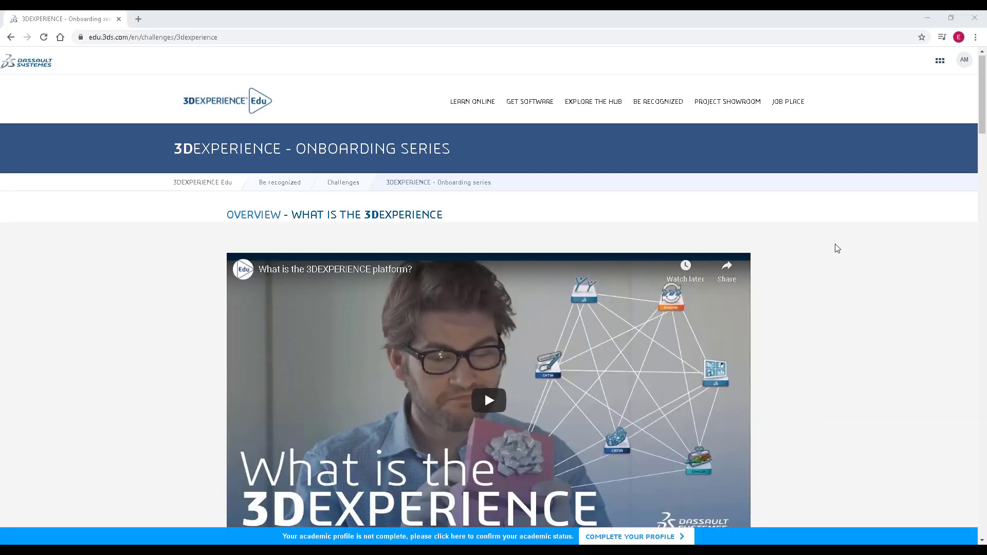
Browse the 3DEXPERIENCE Edu onboarding tutorials, then open MySolidWorks Training's Lessons and Learning Paths overview
scroll(834, 246, "down", 6)
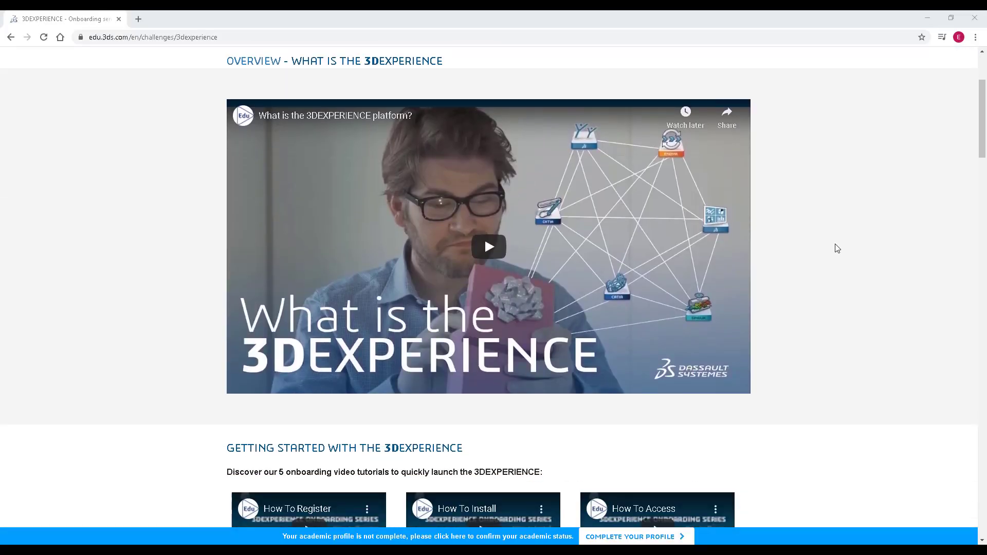
scroll(837, 249, "down", 8)
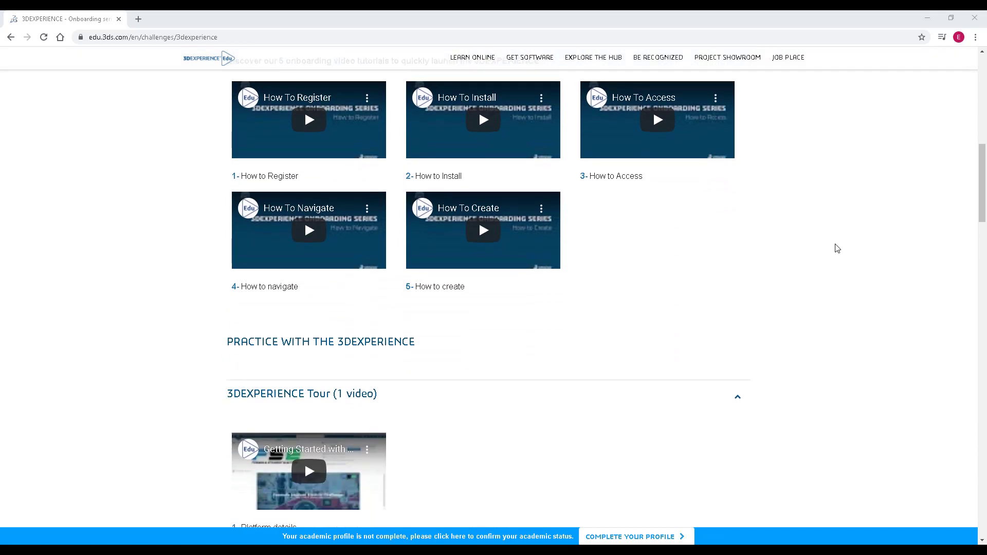
scroll(837, 249, "down", 9)
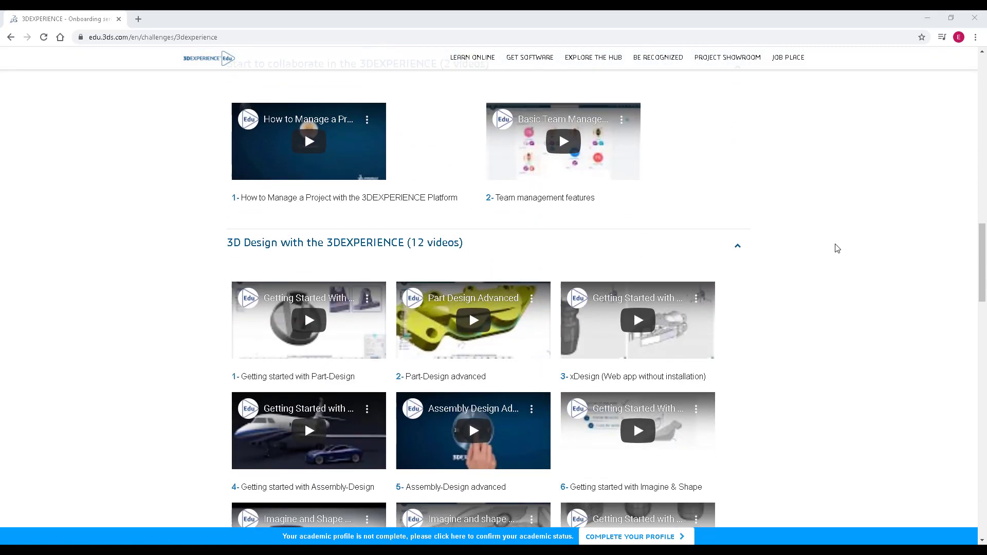
scroll(836, 249, "down", 10)
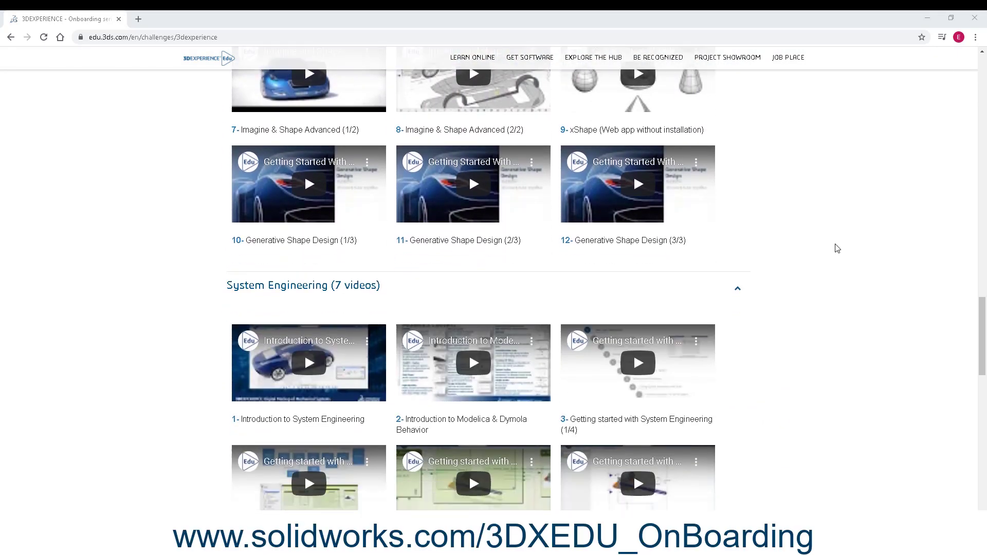
scroll(836, 249, "down", 11)
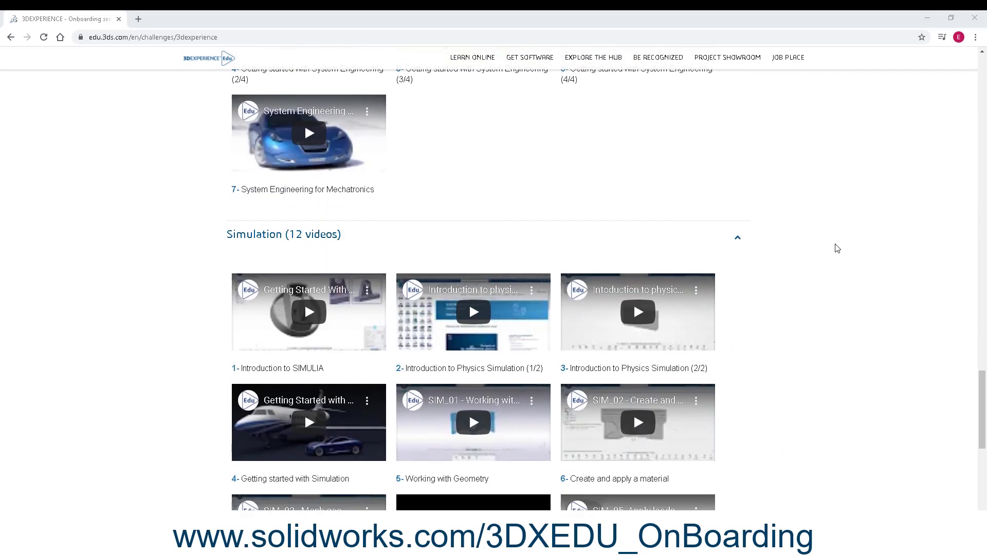
scroll(837, 249, "down", 5)
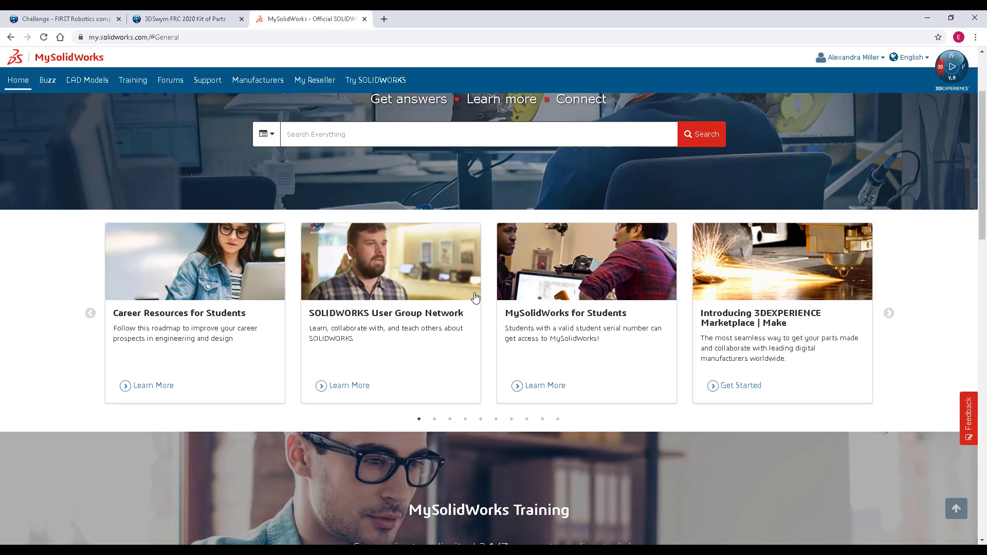
scroll(475, 298, "down", 5)
scroll(475, 298, "down", 1)
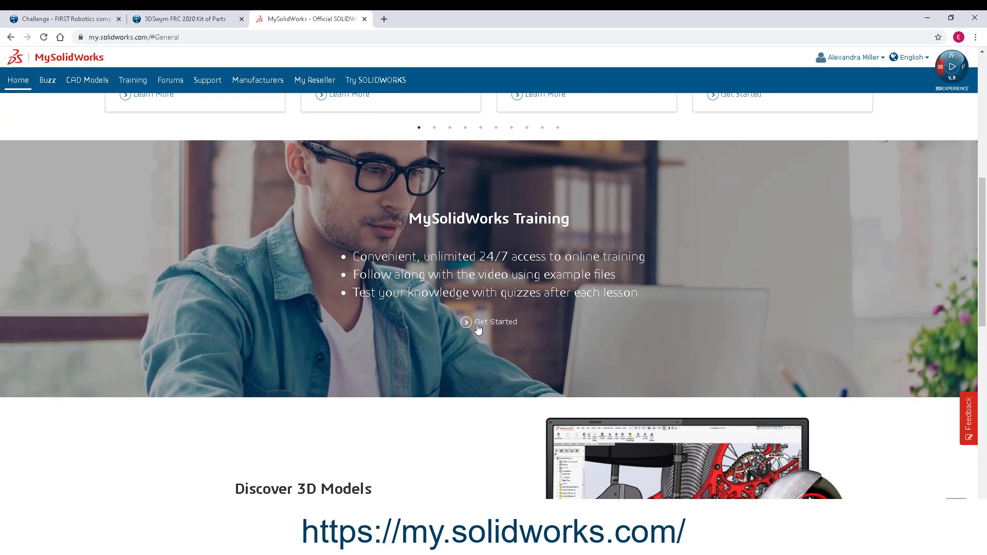
left_click(478, 323)
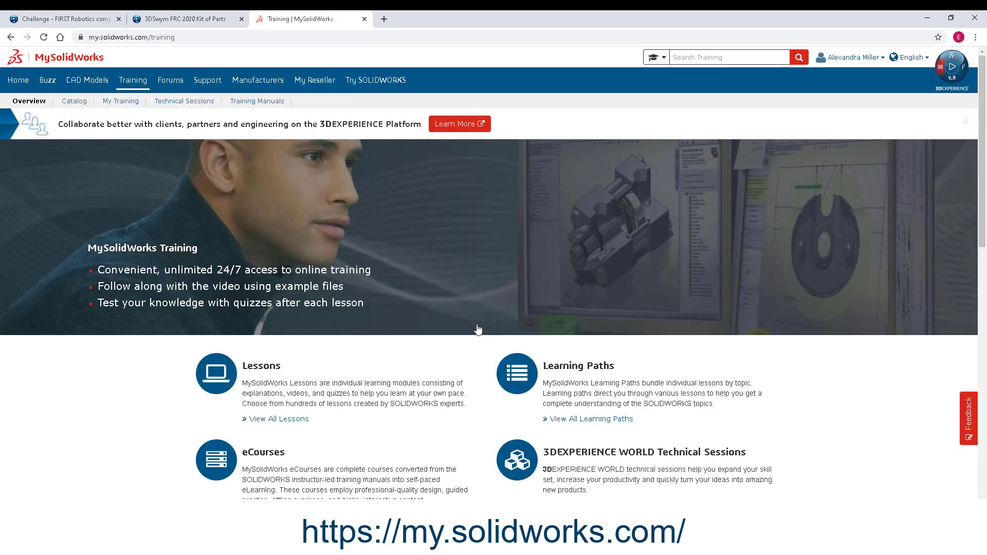
scroll(477, 329, "down", 1)
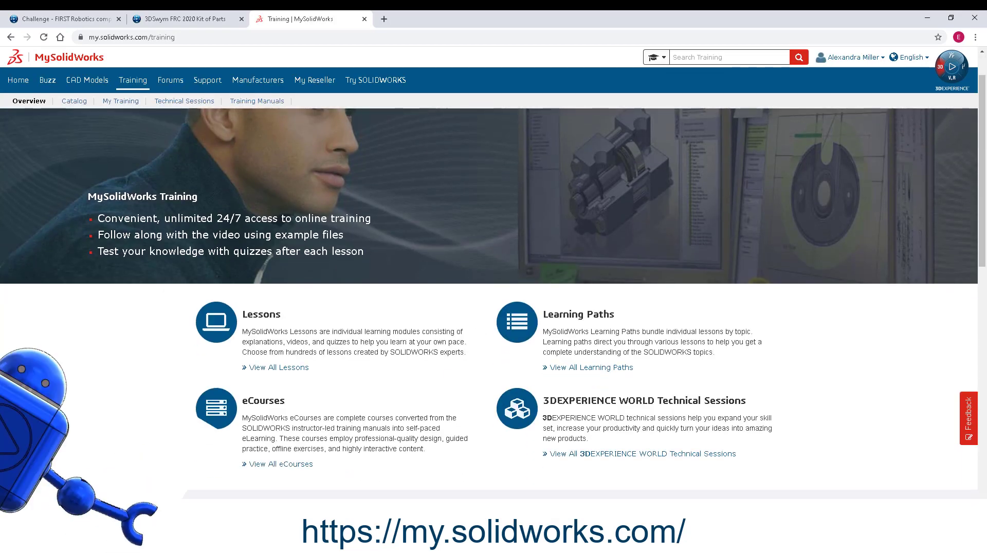